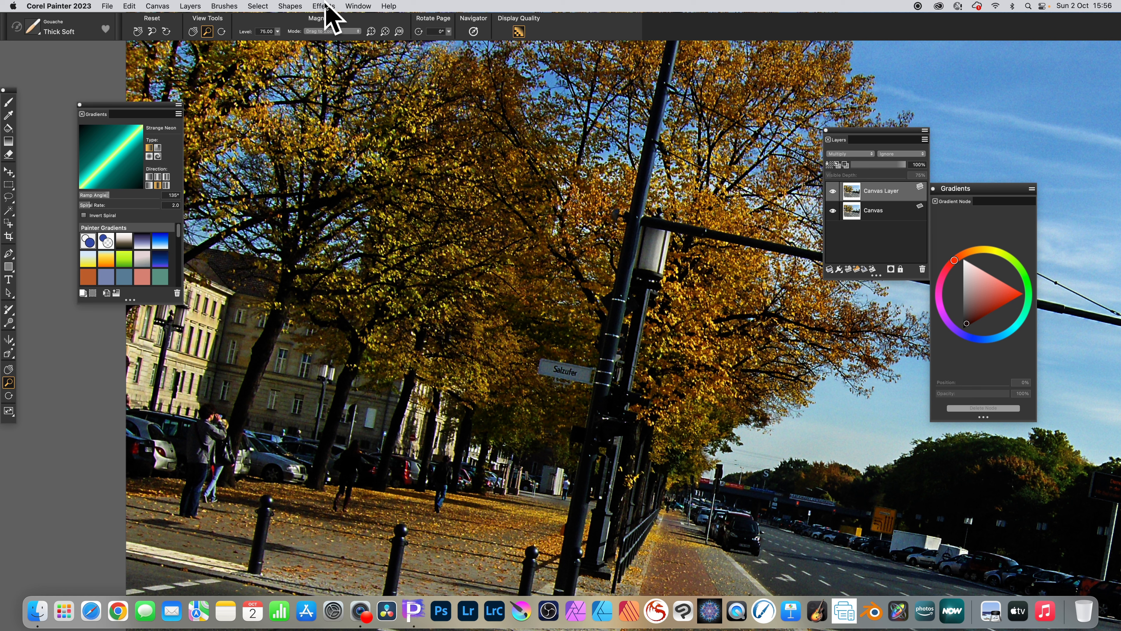
Step: Apply the Soften effect to the Canvas Layer with a Gaussian aperture and an amount of about 29
{"action": "left_click", "coordinate": [325, 5]}
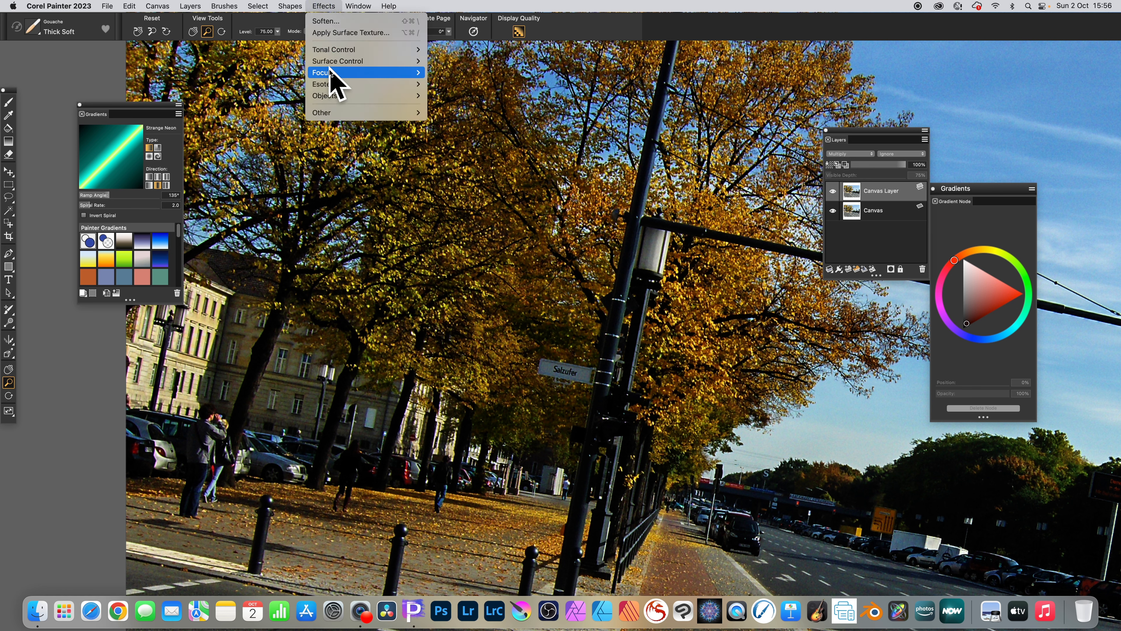
{"action": "mouse_move", "coordinate": [329, 73]}
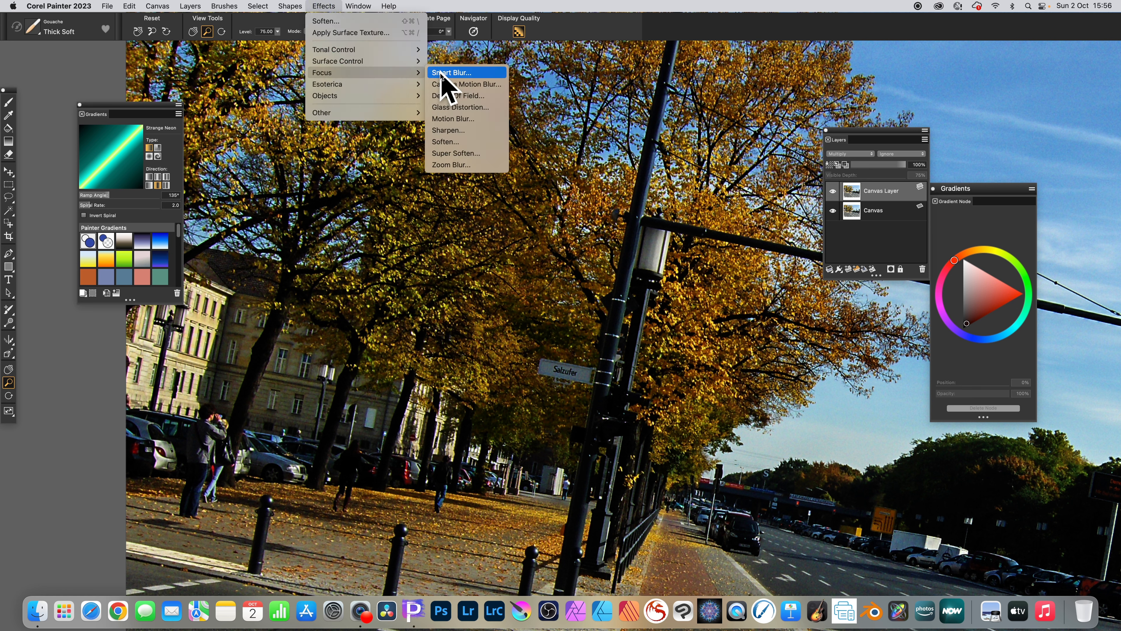
{"action": "left_click", "coordinate": [452, 143]}
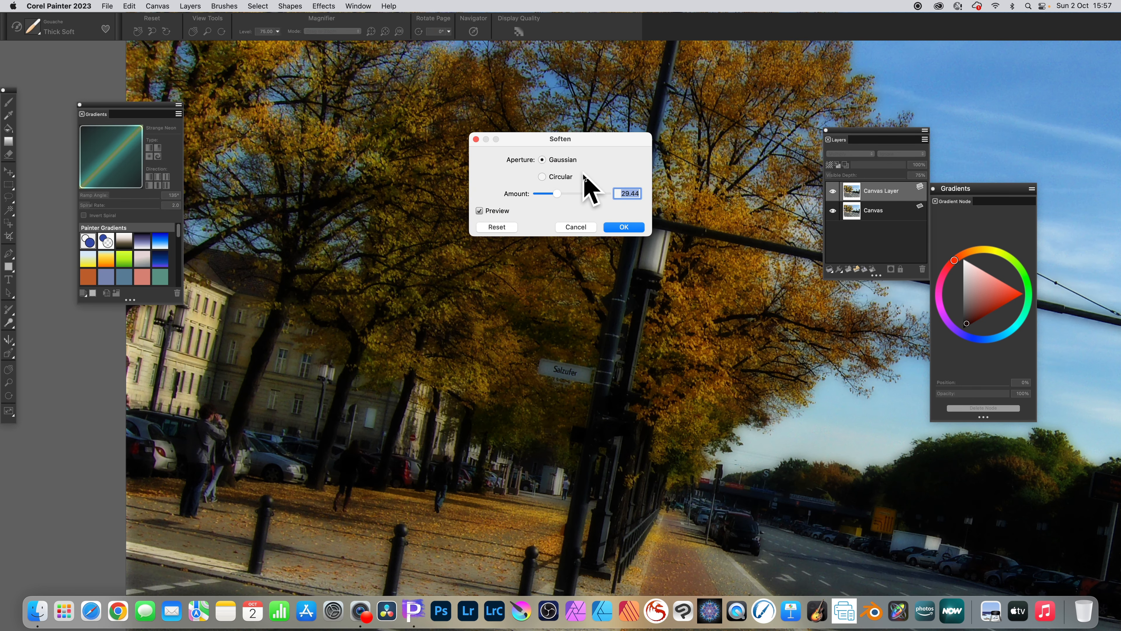
{"action": "left_click_drag", "start_coordinate": [560, 192], "coordinate": [561, 198]}
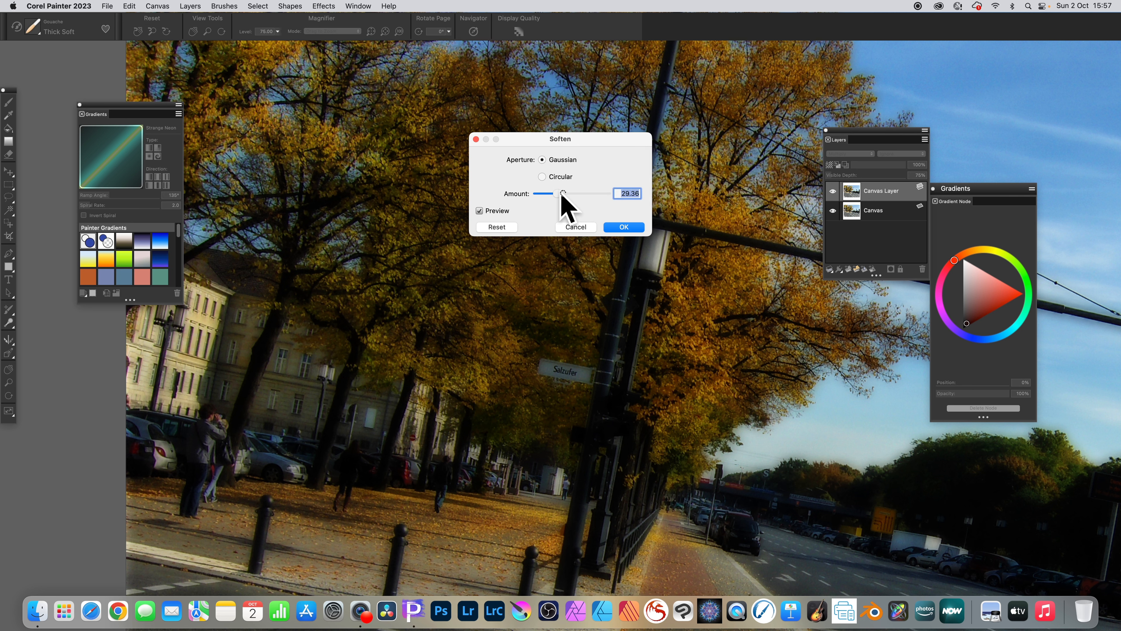
{"action": "left_click", "coordinate": [630, 229]}
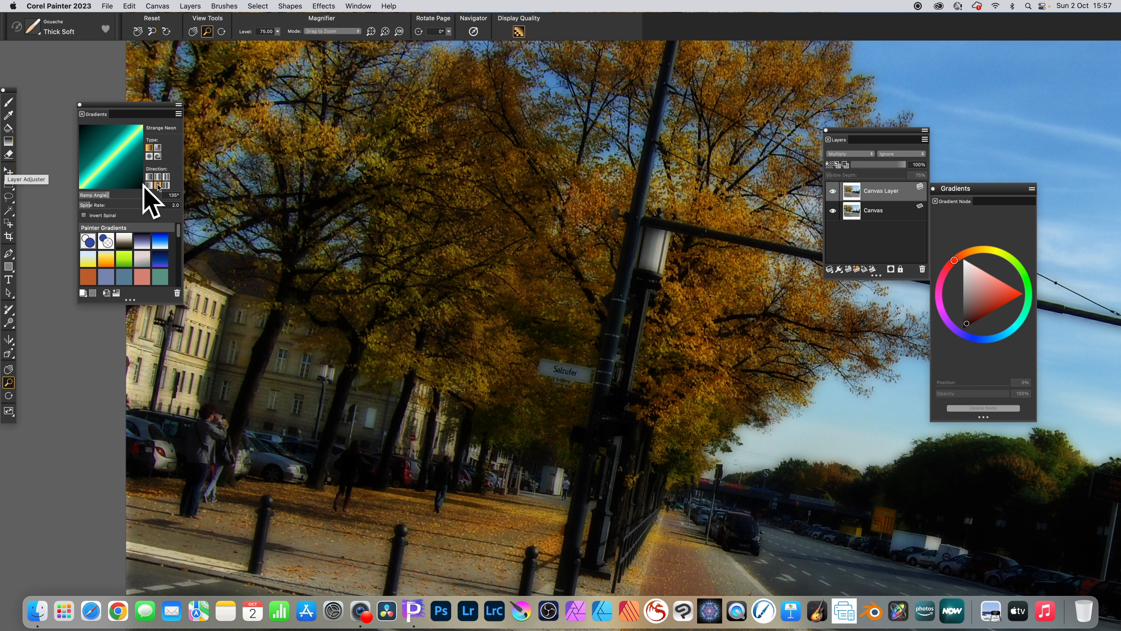
{"action": "left_click", "coordinate": [358, 6]}
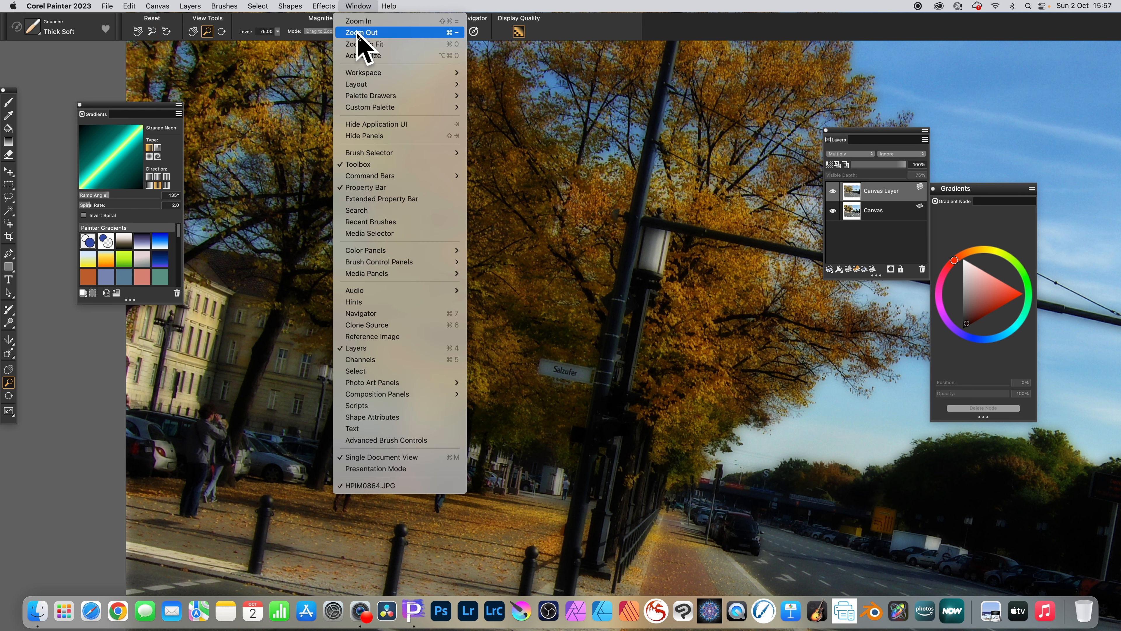
{"action": "mouse_move", "coordinate": [372, 271]}
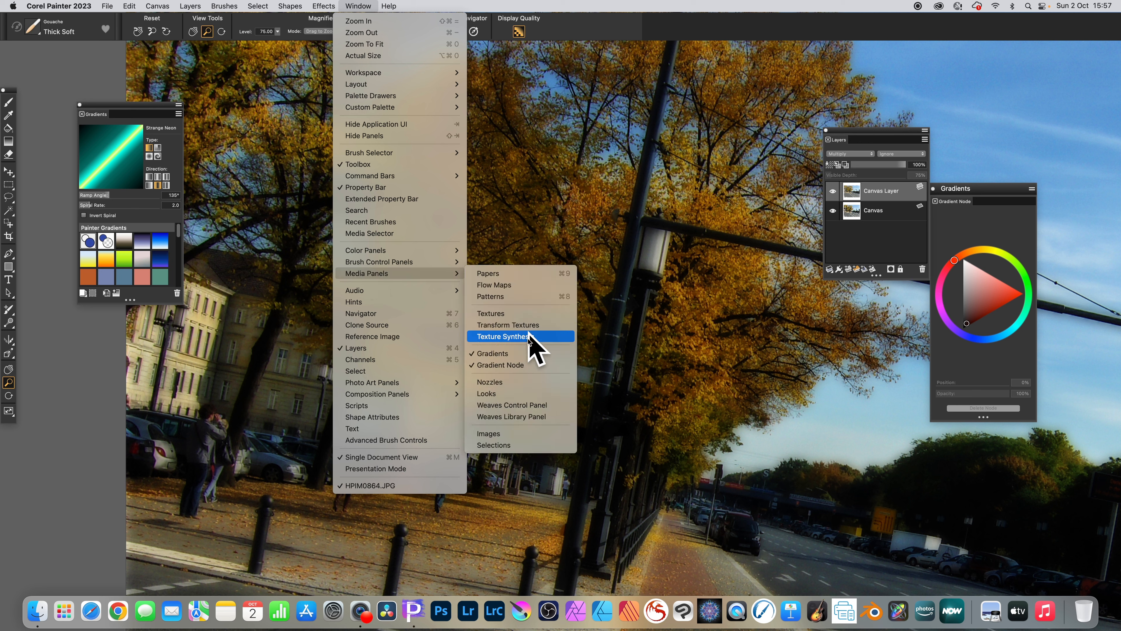
{"action": "left_click", "coordinate": [141, 119]}
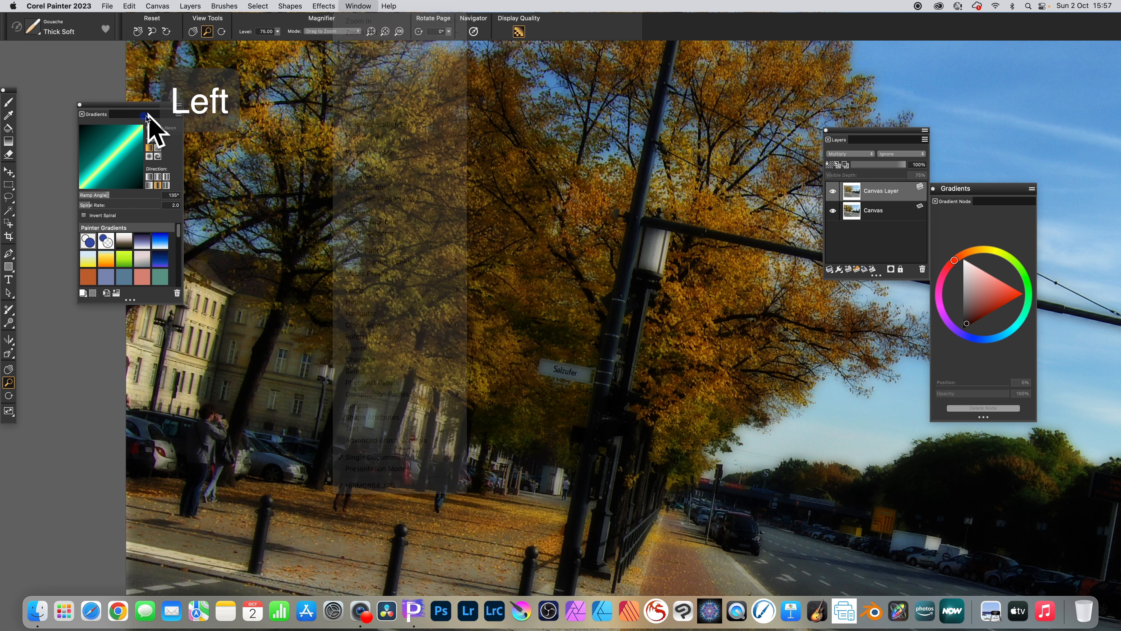
Step: Start Express in Image with the Strange Neon gradient on the softened layer and set the bias to 20%
{"action": "left_click", "coordinate": [178, 114]}
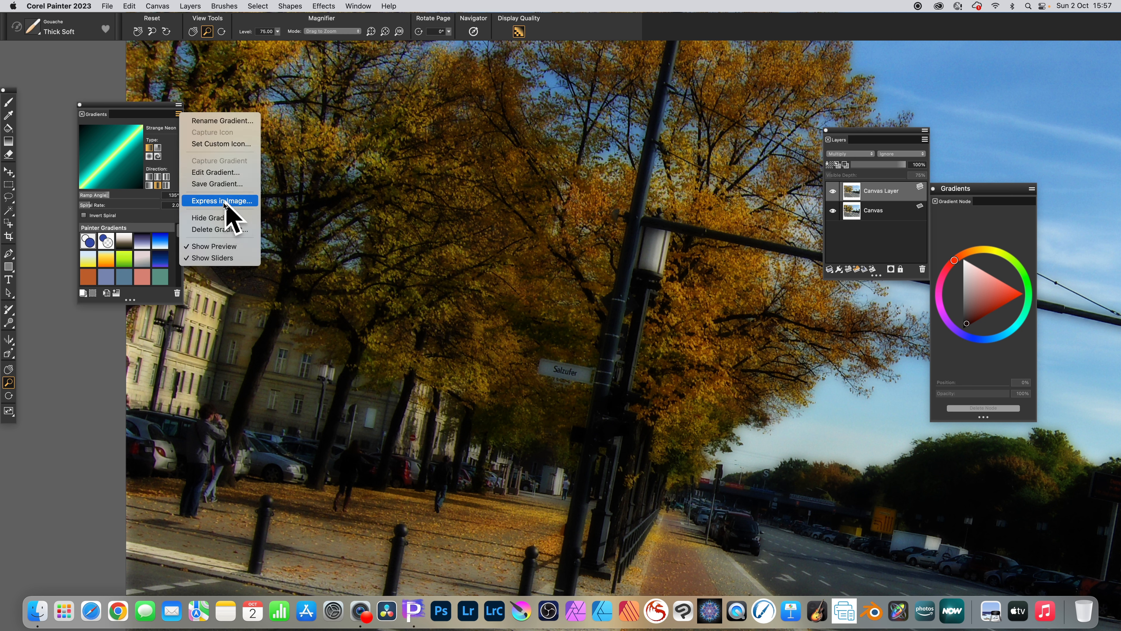
{"action": "left_click", "coordinate": [239, 205]}
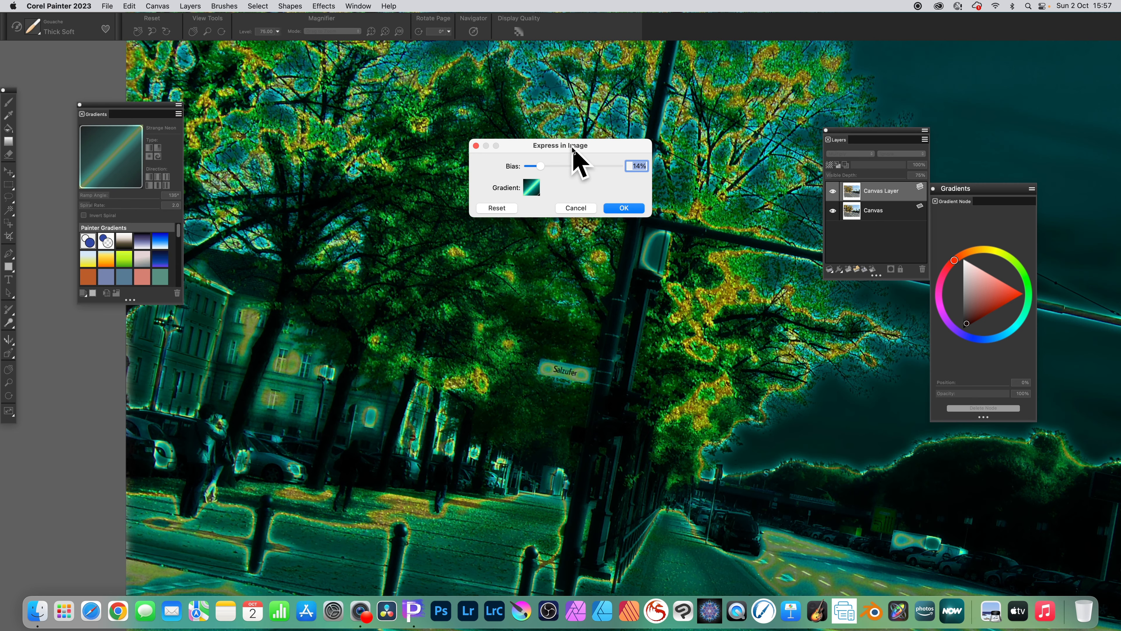
{"action": "mouse_move", "coordinate": [545, 166]}
{"action": "left_mouse_down"}
{"action": "mouse_move", "coordinate": [614, 173]}
{"action": "mouse_move", "coordinate": [561, 168]}
{"action": "mouse_move", "coordinate": [545, 181]}
{"action": "left_mouse_up"}
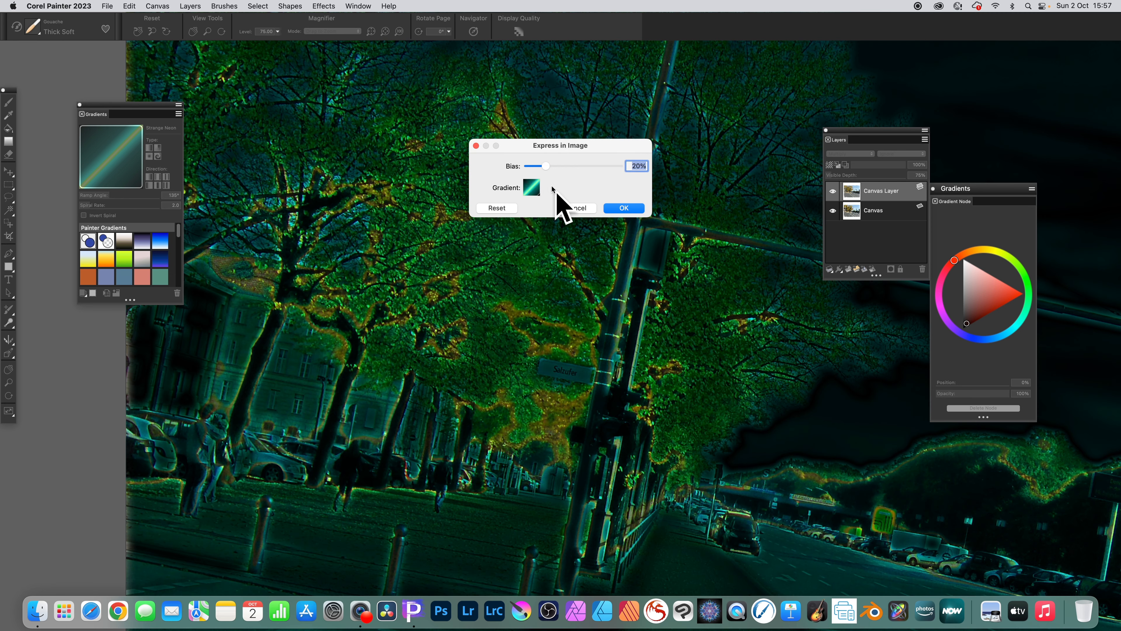
Step: Try the Orange Flame, Light Tunnel and Strange Neon gradients in Express in Image, ending with Neon Tangerine
{"action": "left_click", "coordinate": [538, 189]}
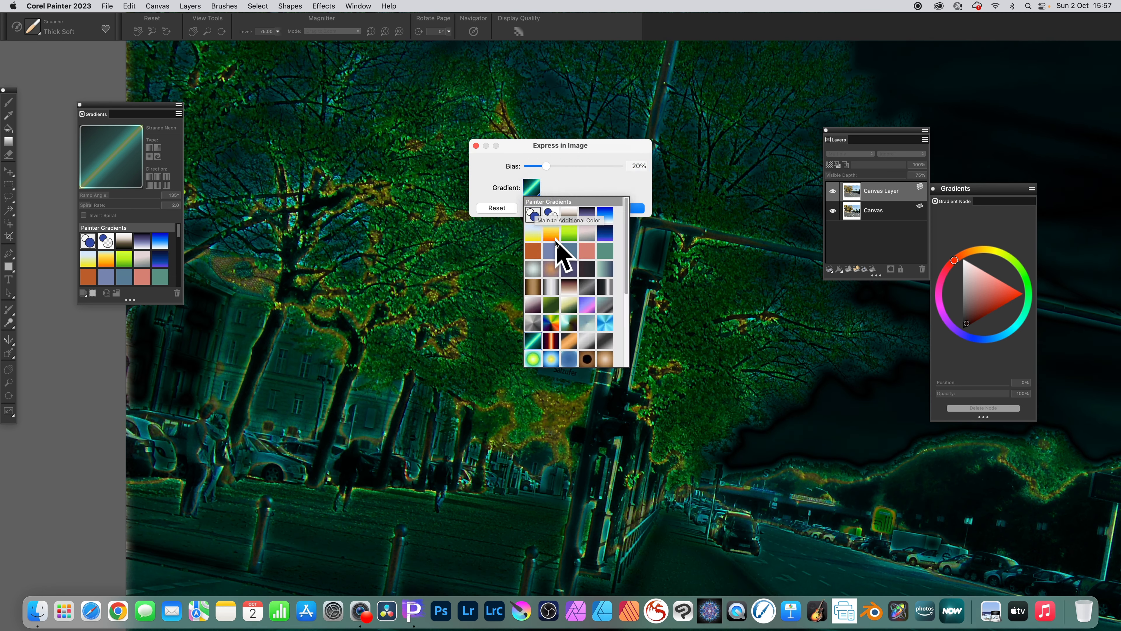
{"action": "left_click", "coordinate": [554, 237]}
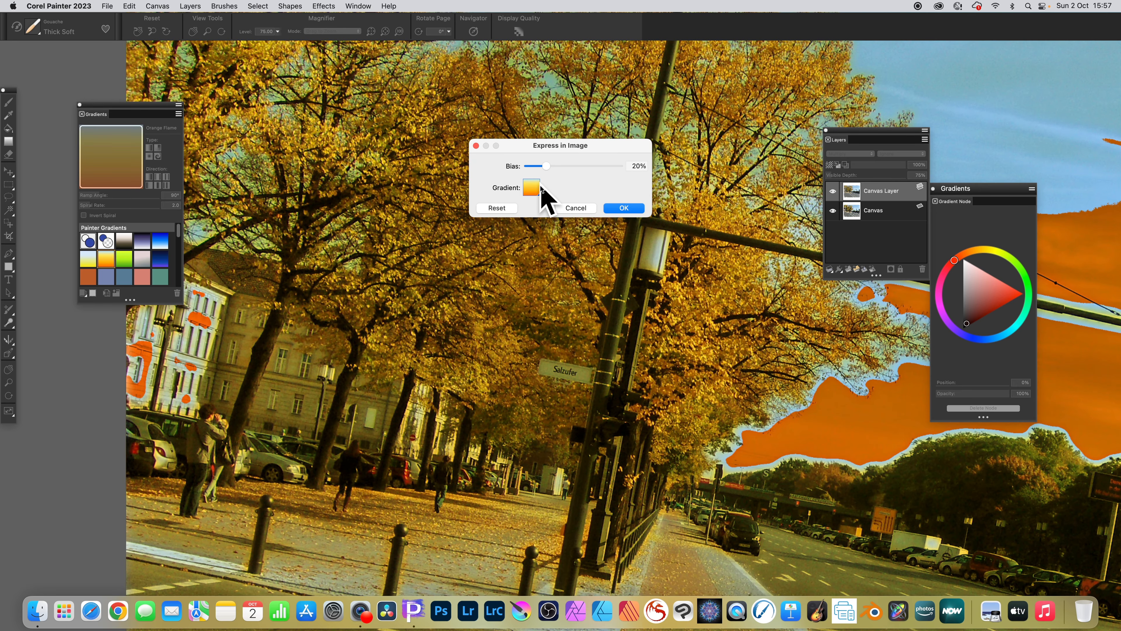
{"action": "left_click", "coordinate": [537, 190]}
{"action": "left_click", "coordinate": [539, 269]}
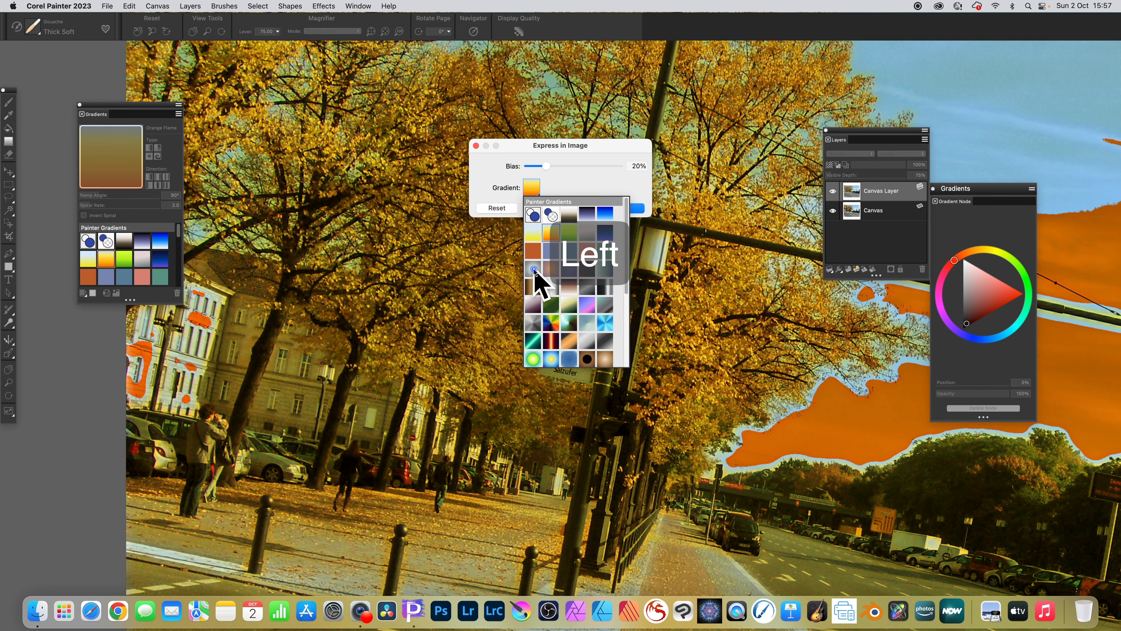
{"action": "left_click", "coordinate": [535, 191]}
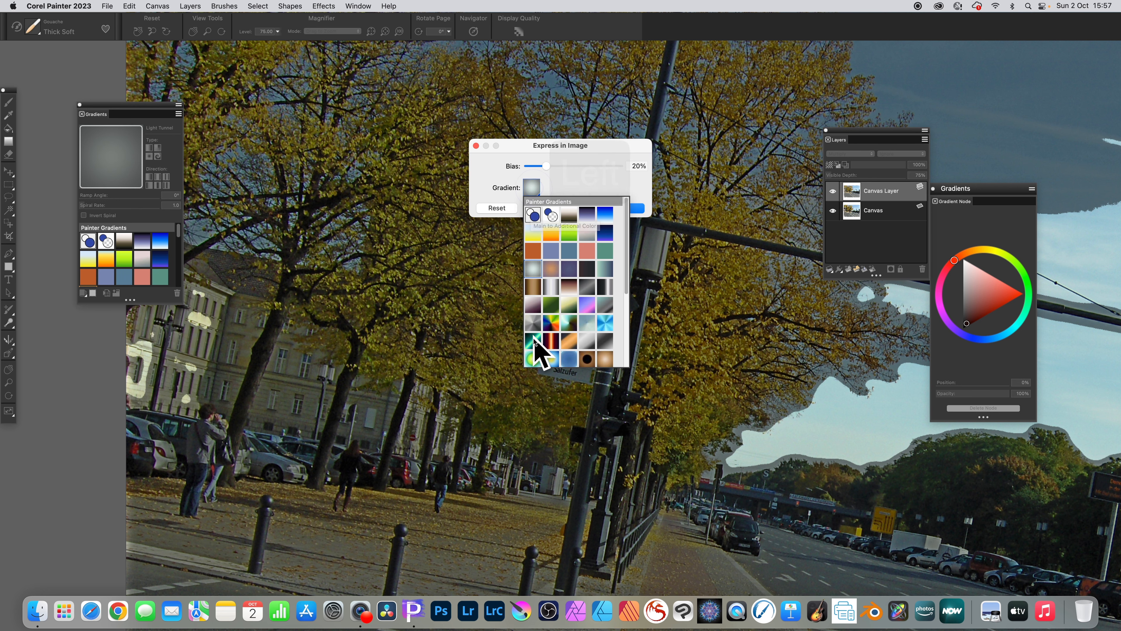
{"action": "left_click", "coordinate": [552, 355]}
{"action": "left_click", "coordinate": [532, 189]}
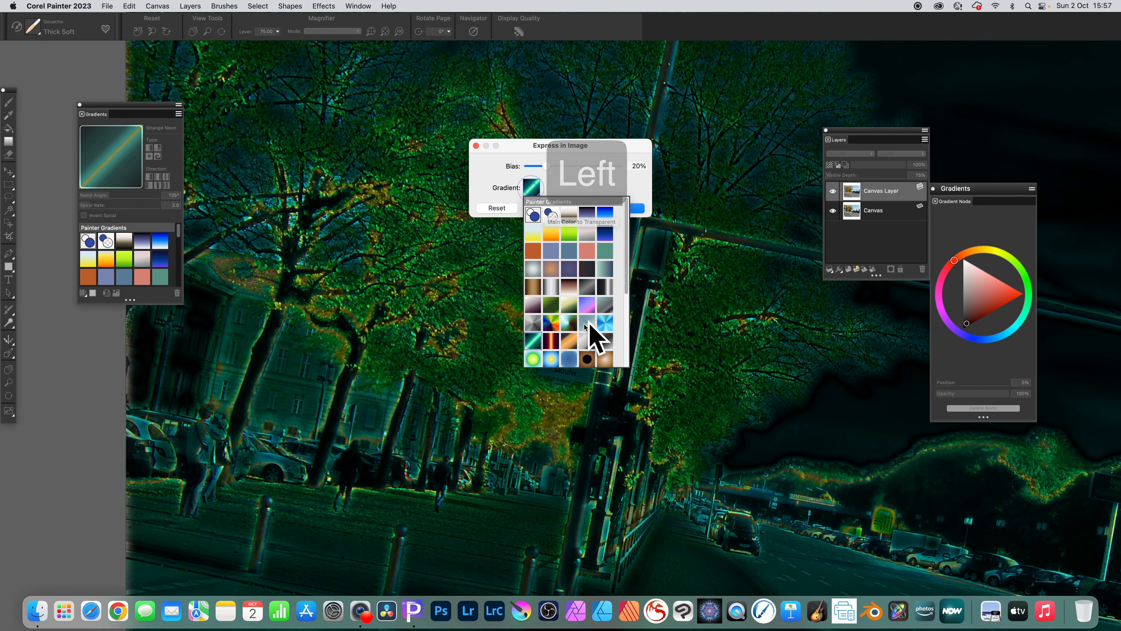
{"action": "left_click", "coordinate": [556, 352]}
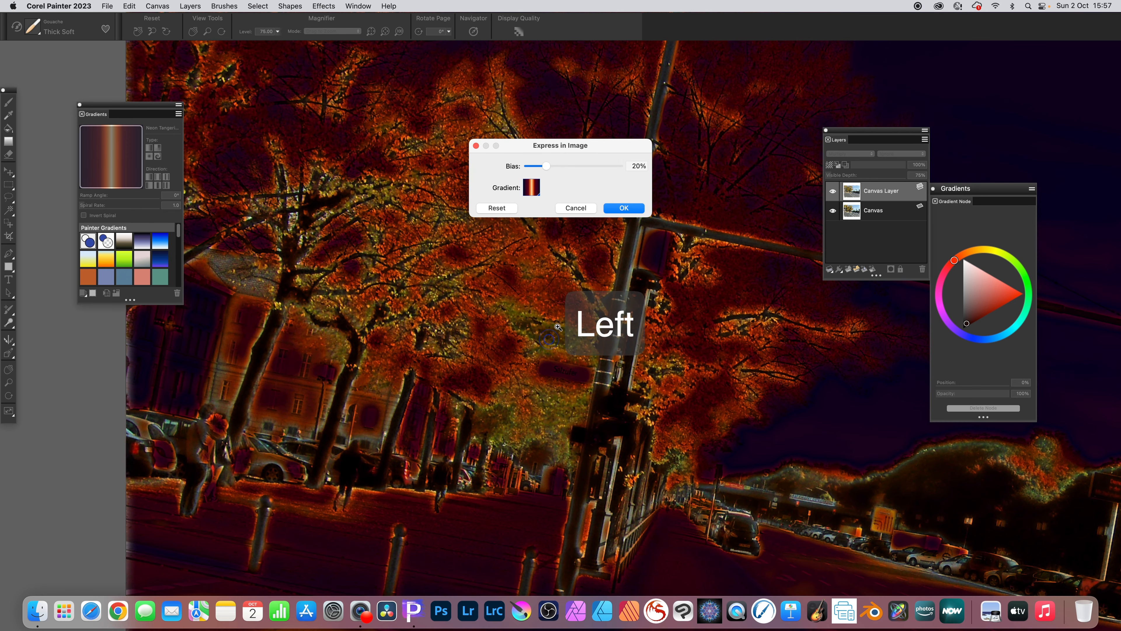
Step: Try various bias values, apply Express in Image at 55%, and undo the effect
{"action": "left_click", "coordinate": [565, 166]}
{"action": "left_click", "coordinate": [572, 165]}
{"action": "left_click", "coordinate": [599, 165]}
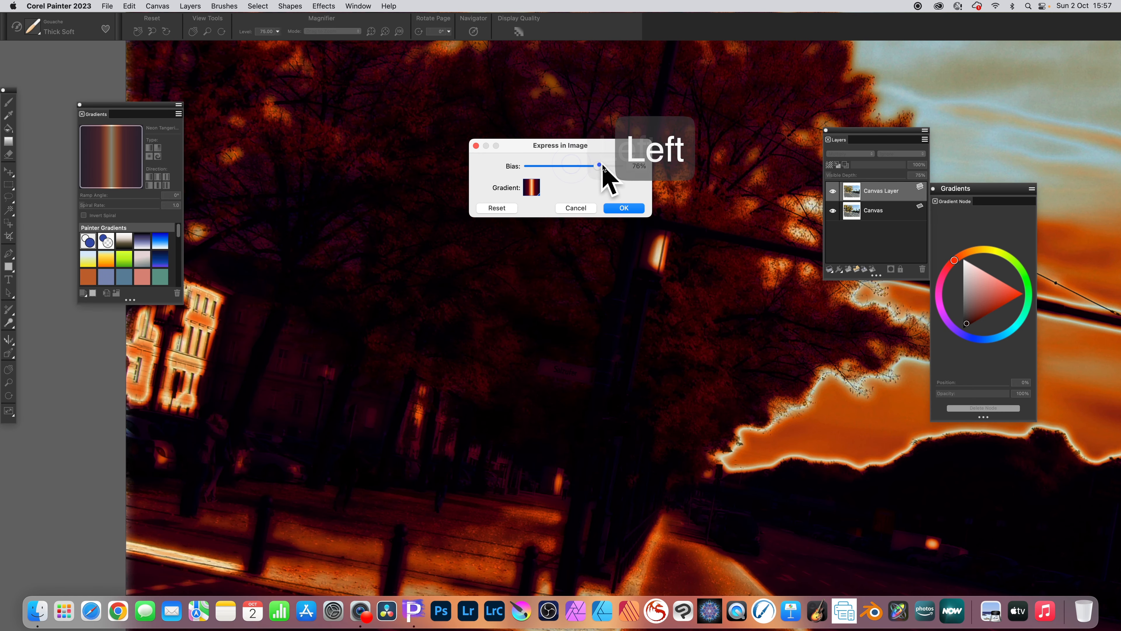
{"action": "left_click", "coordinate": [603, 166]}
{"action": "left_click", "coordinate": [603, 167]}
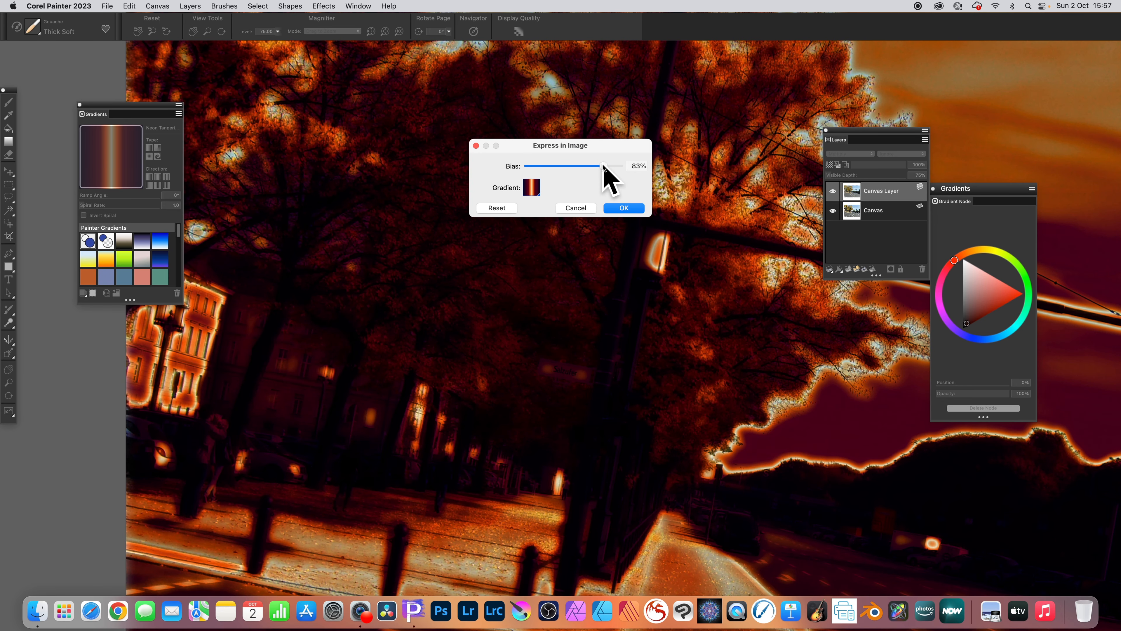
{"action": "left_click_drag", "start_coordinate": [603, 166], "coordinate": [576, 166]}
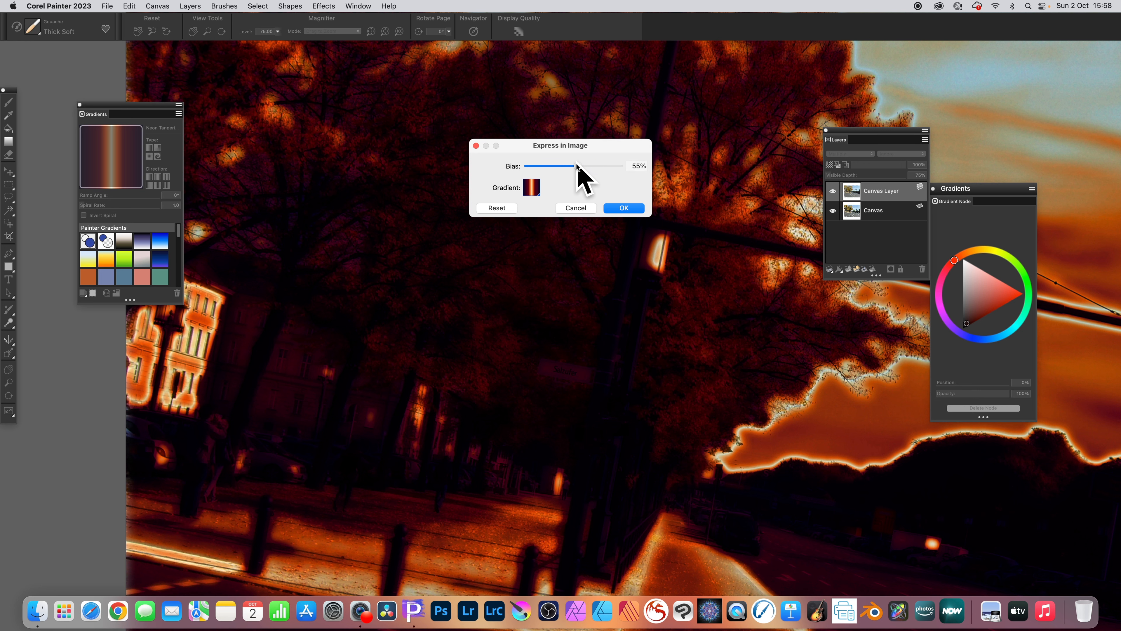
{"action": "left_click", "coordinate": [623, 208]}
{"action": "key", "text": "m"}
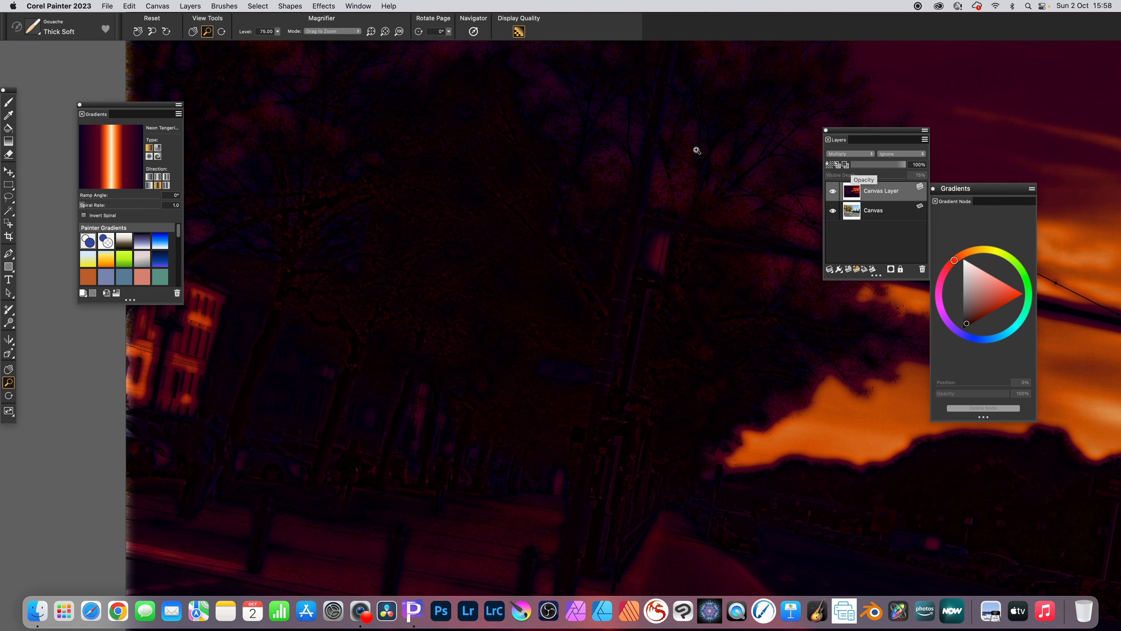
{"action": "key", "text": "super+z"}
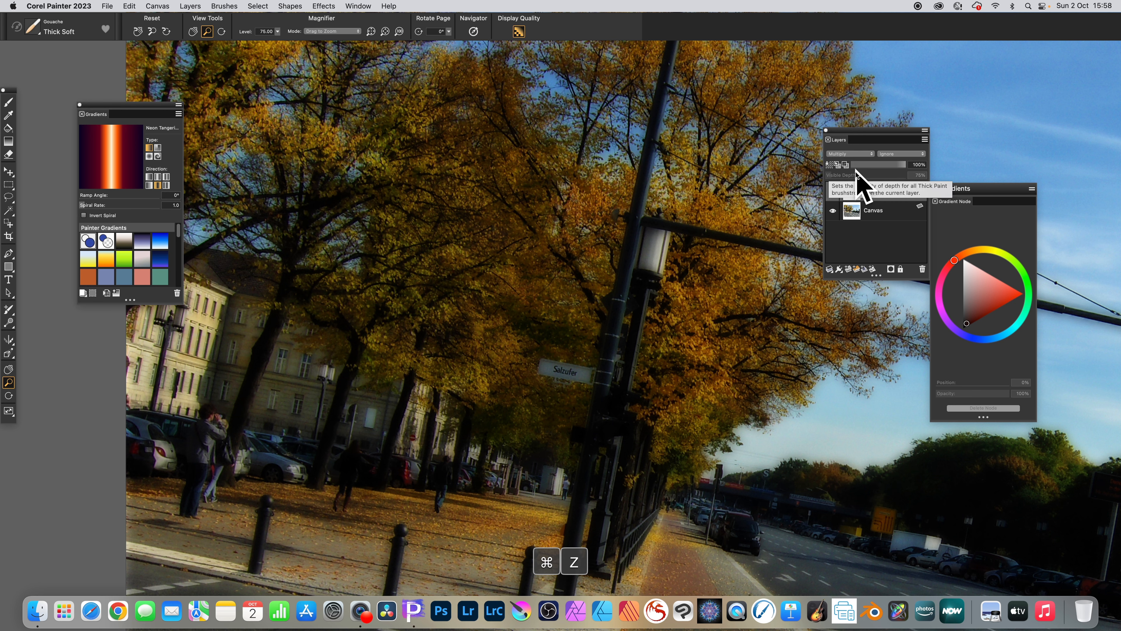
Step: Set the Canvas Layer's blend mode to Normal, and open Express in Image again with its dialog moved aside
{"action": "left_click", "coordinate": [845, 155]}
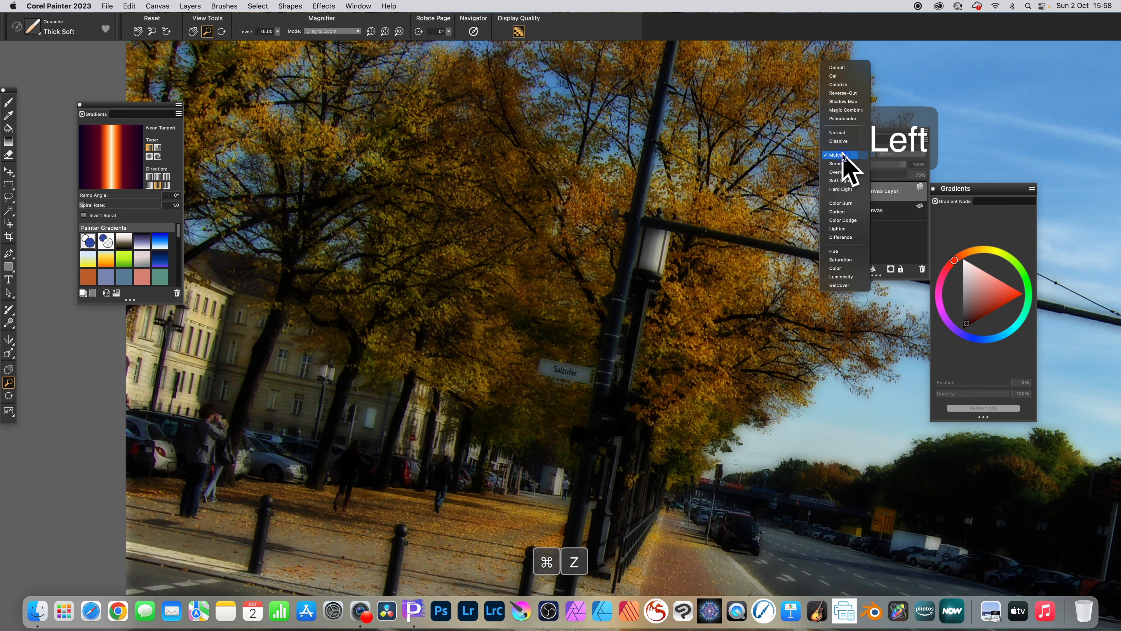
{"action": "left_click", "coordinate": [850, 132]}
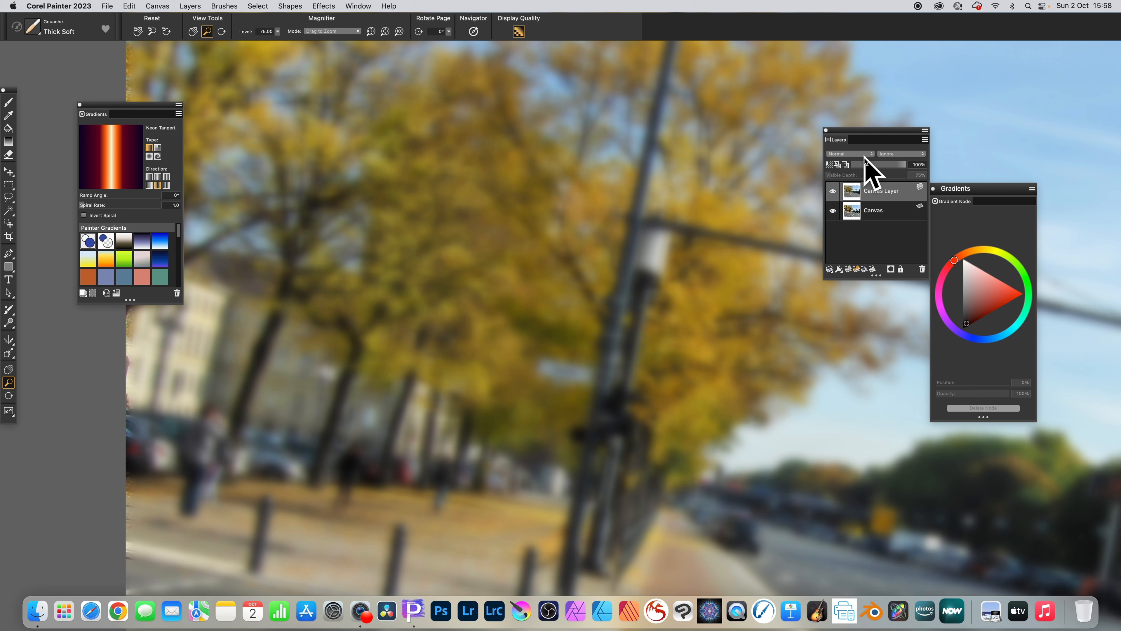
{"action": "left_click", "coordinate": [179, 114]}
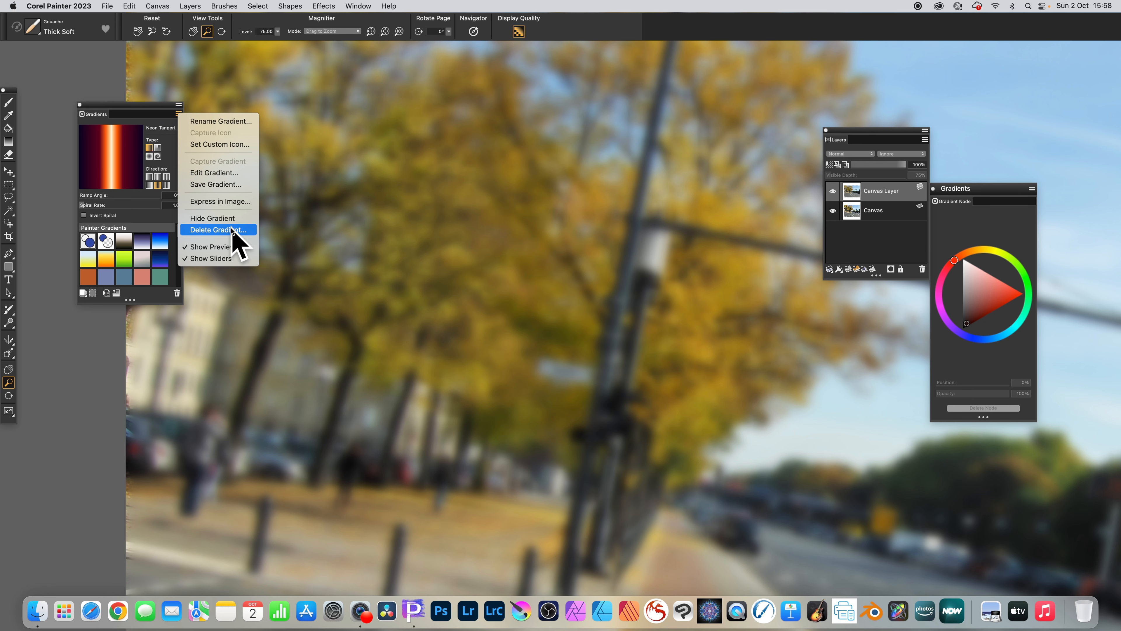
{"action": "left_click", "coordinate": [235, 203]}
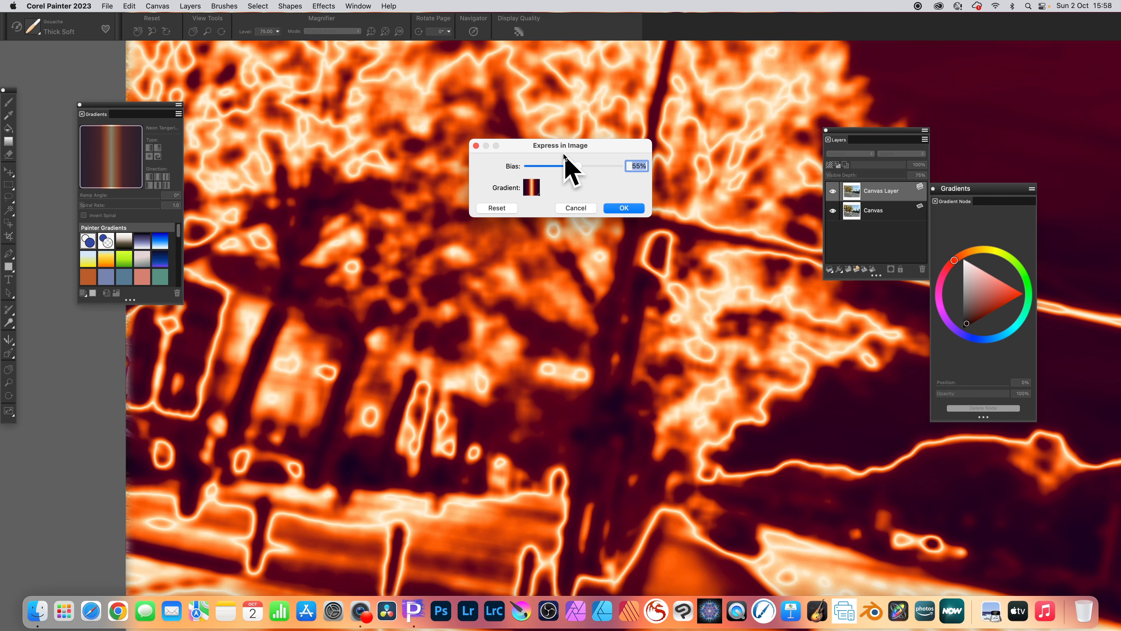
{"action": "left_click_drag", "start_coordinate": [564, 155], "coordinate": [783, 166]}
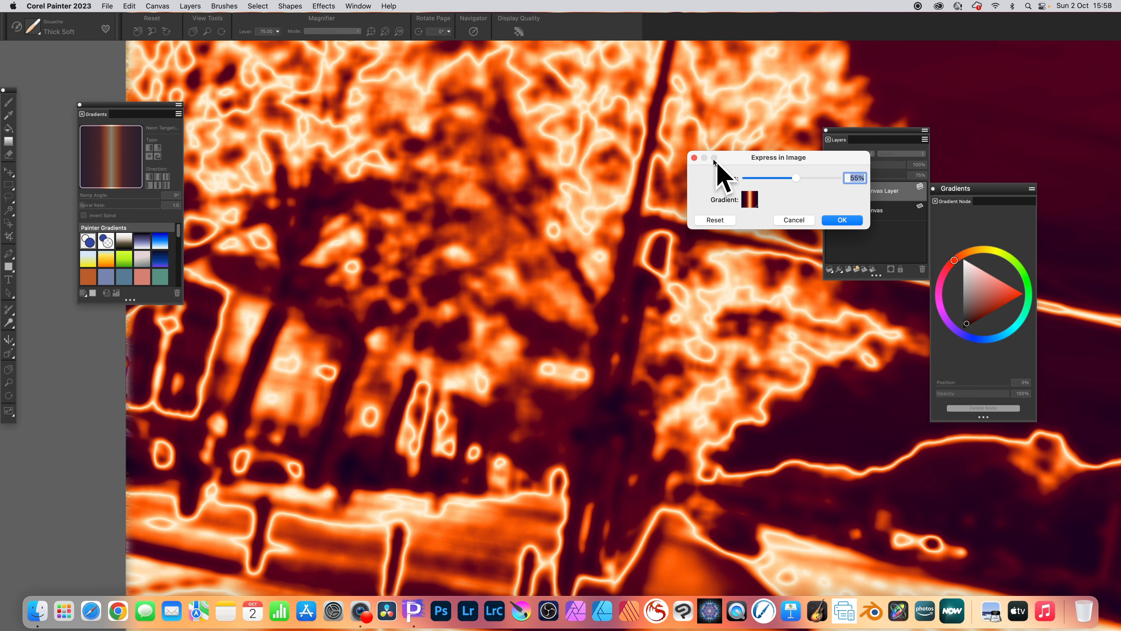
Step: Try the Chrome Sky and Field of Grass gradients in Express in Image
{"action": "left_click", "coordinate": [758, 210]}
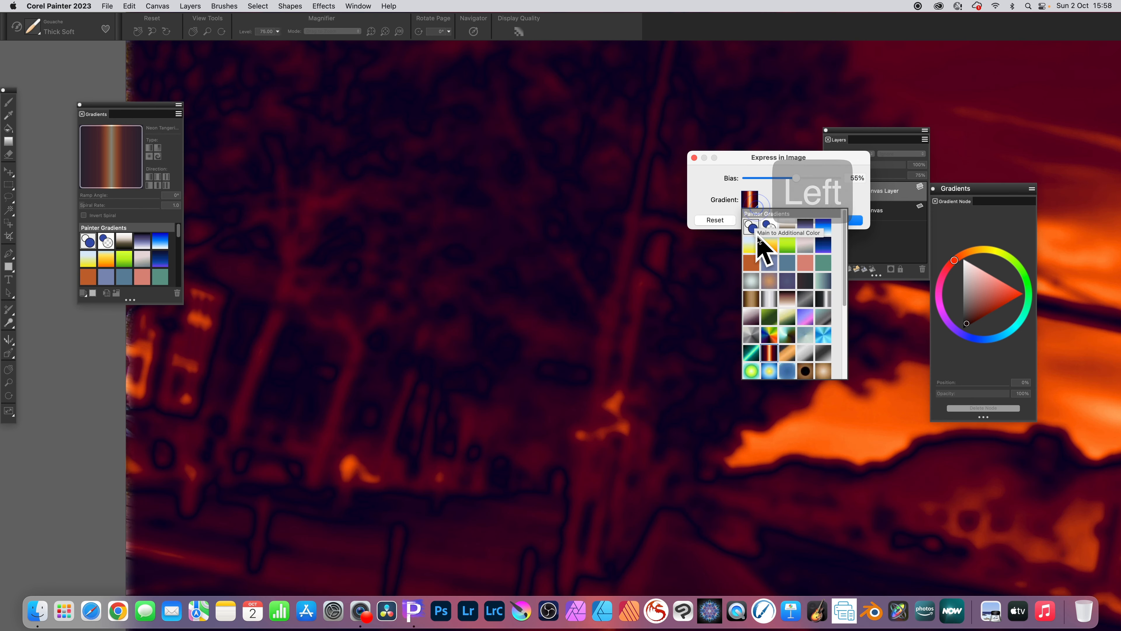
{"action": "left_click", "coordinate": [749, 248]}
{"action": "left_click", "coordinate": [756, 206]}
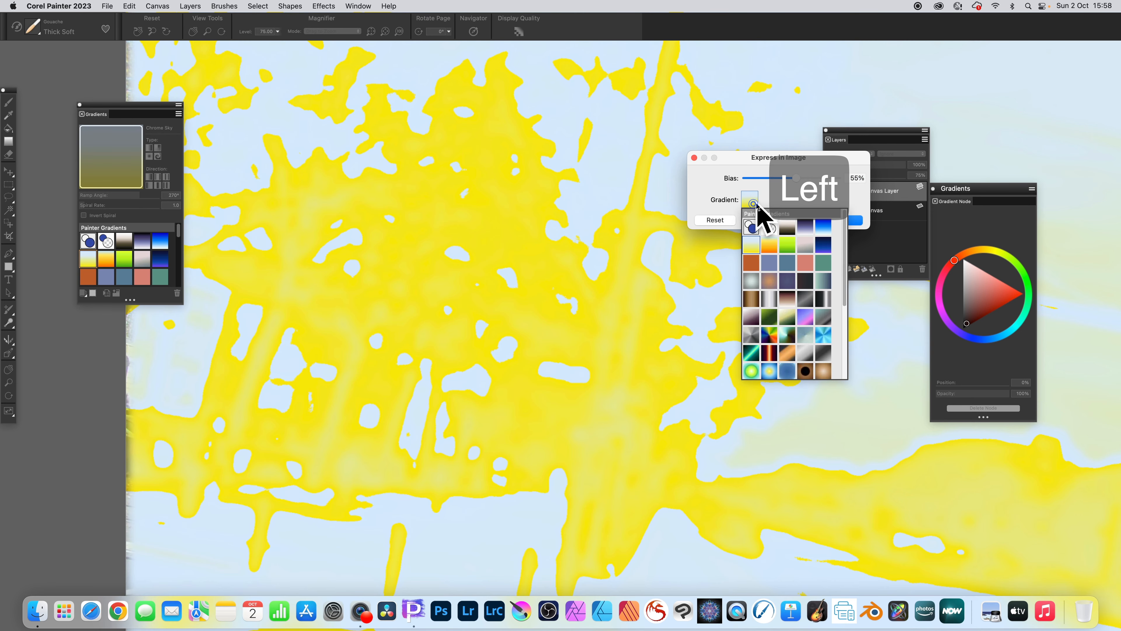
{"action": "left_click", "coordinate": [784, 247]}
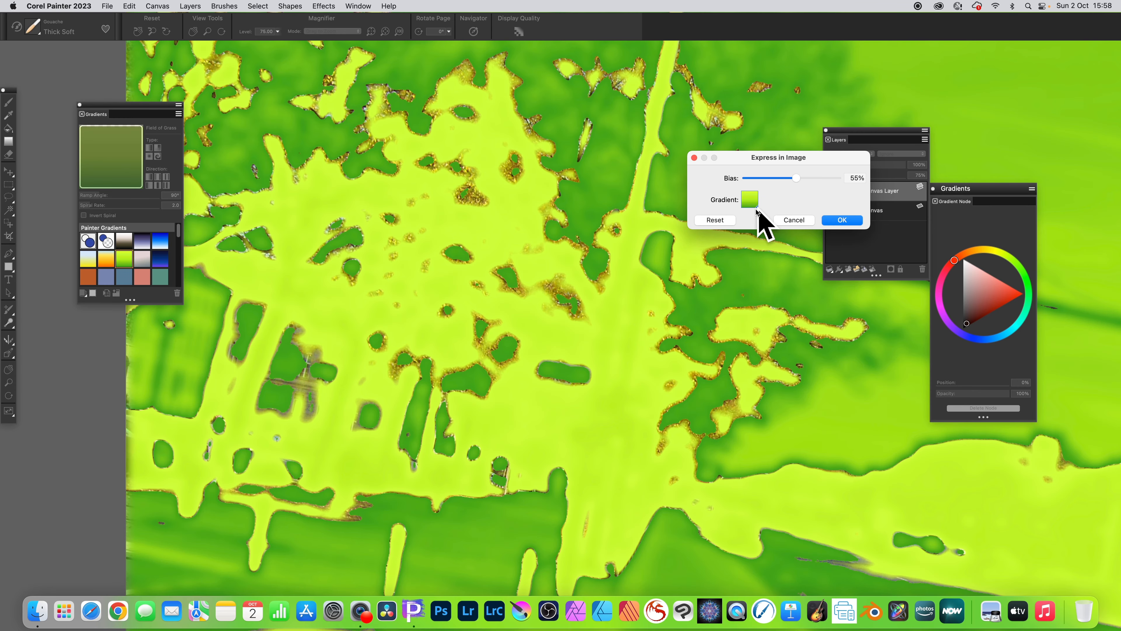
Step: Choose the Bars of Color gradient for Express in Image, set the bias to 26%, and apply the effect
{"action": "left_click", "coordinate": [753, 204]}
{"action": "left_click", "coordinate": [769, 339]}
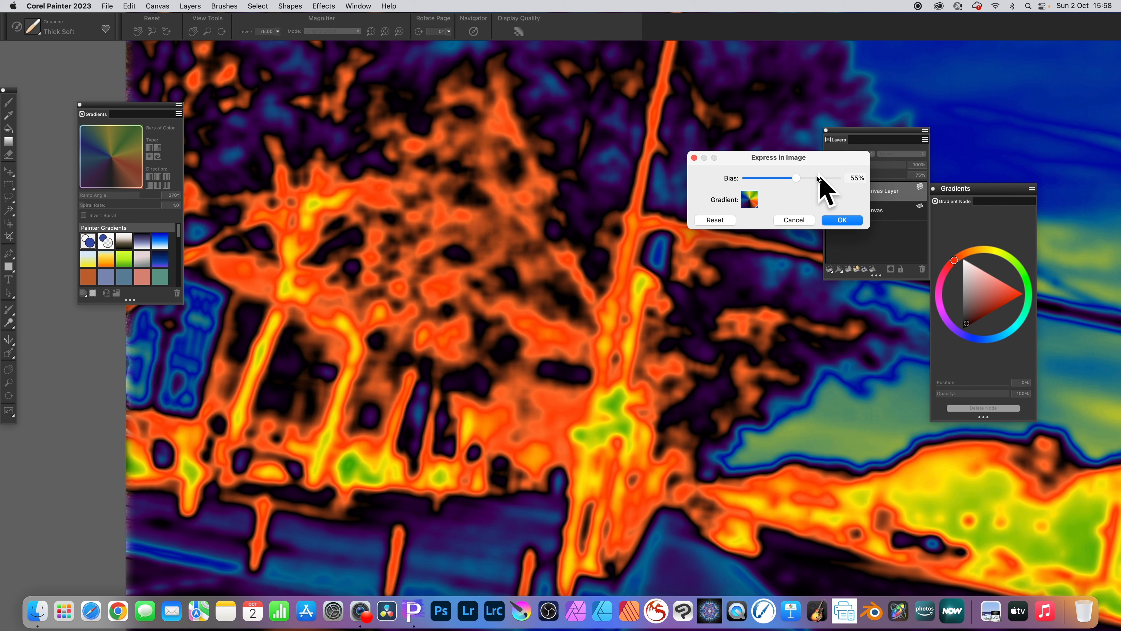
{"action": "left_click_drag", "start_coordinate": [797, 178], "coordinate": [826, 179]}
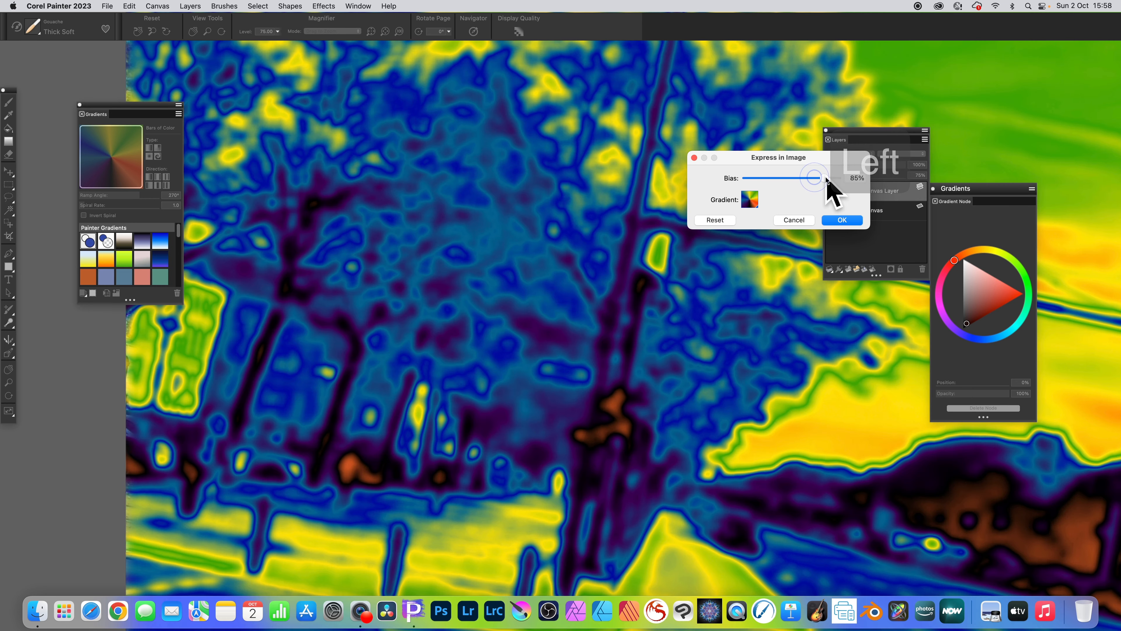
{"action": "key", "text": "Left"}
{"action": "key", "text": "Left"}
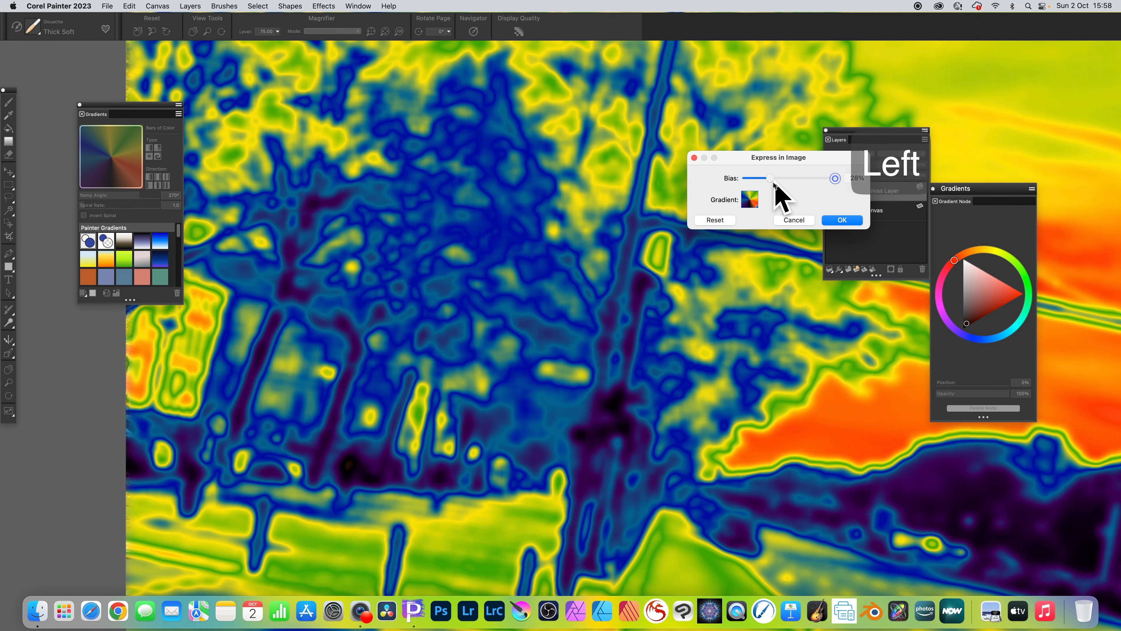
{"action": "key", "text": "Left"}
{"action": "key", "text": "Left"}
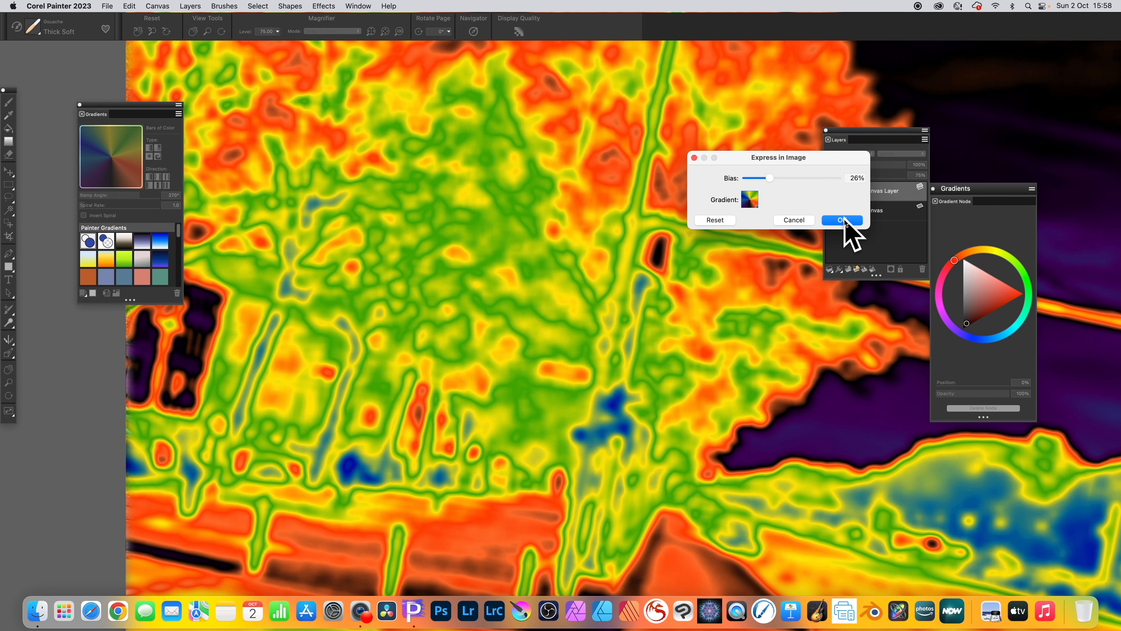
{"action": "left_click", "coordinate": [842, 220]}
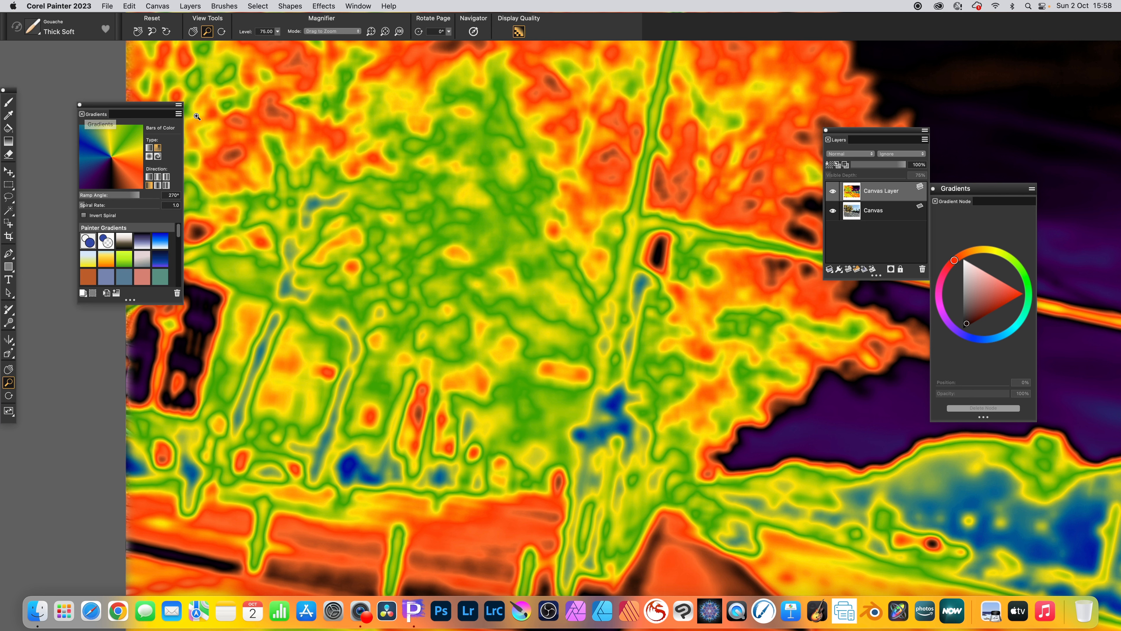
Step: Open Express in Image again, move its dialog aside, and preview the Bars of Color gradient at 30% bias
{"action": "left_click", "coordinate": [179, 114]}
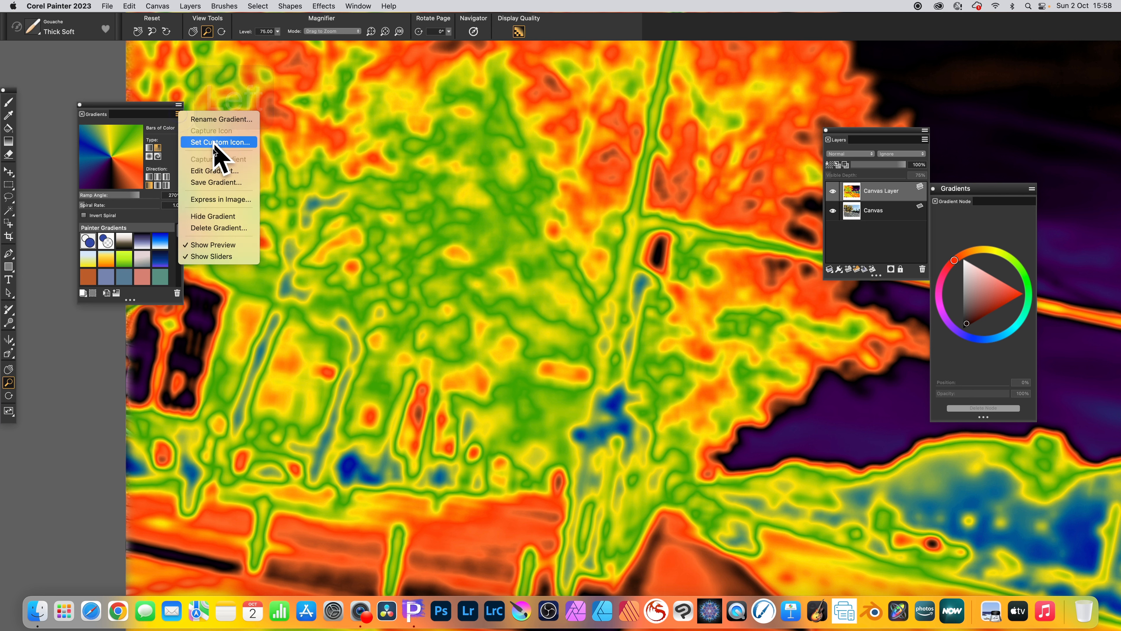
{"action": "left_click", "coordinate": [223, 200]}
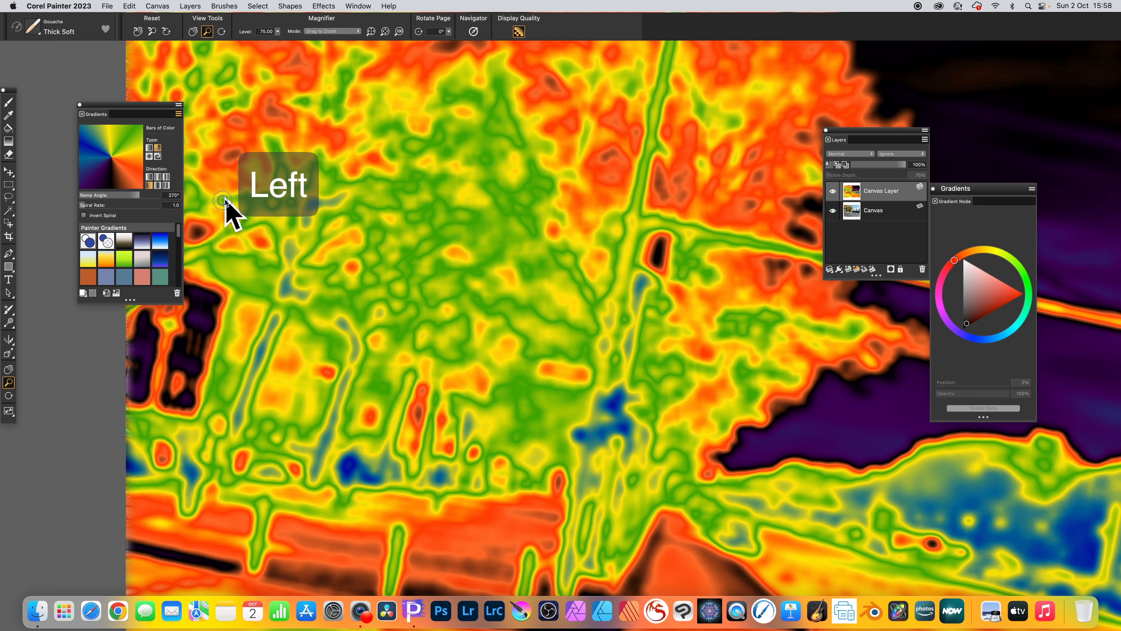
{"action": "left_click_drag", "start_coordinate": [548, 147], "coordinate": [721, 164]}
{"action": "left_click", "coordinate": [701, 187]}
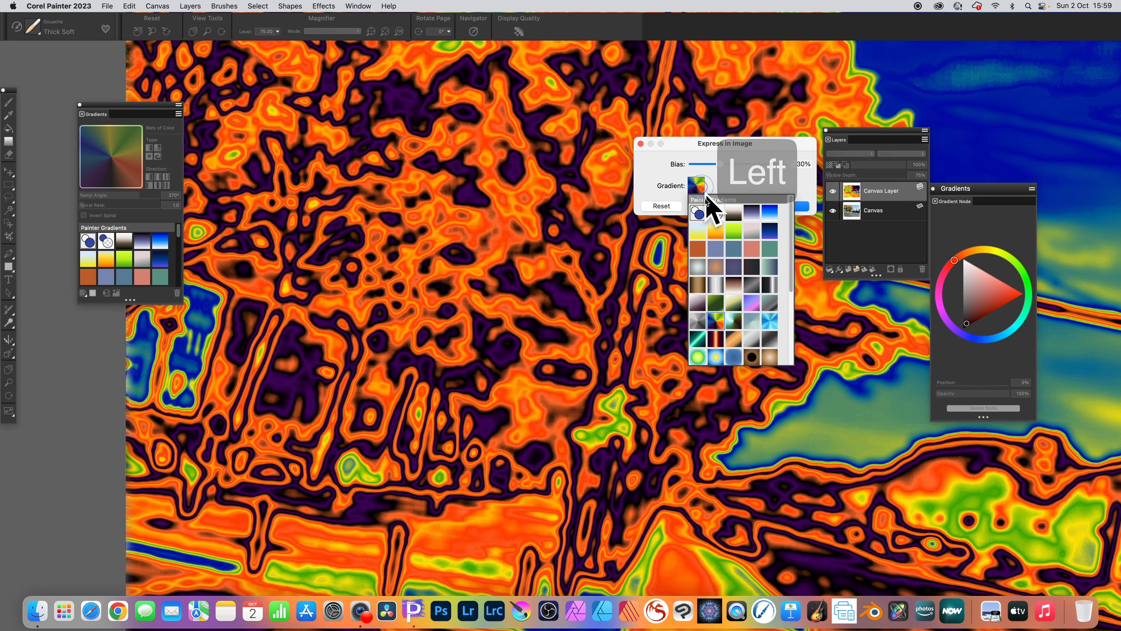
{"action": "left_click", "coordinate": [708, 325]}
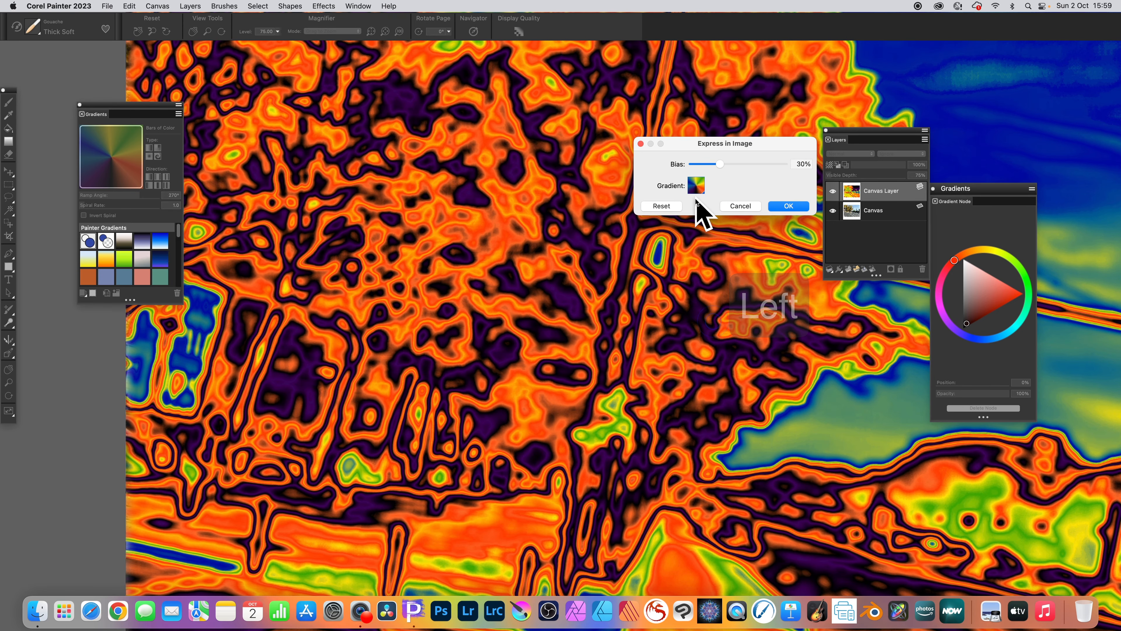
Step: Try the Oxidation gradient at 30% bias and the Neon Tangerine gradient at 74% bias in Express in Image
{"action": "left_click", "coordinate": [702, 186]}
{"action": "left_click", "coordinate": [734, 325]}
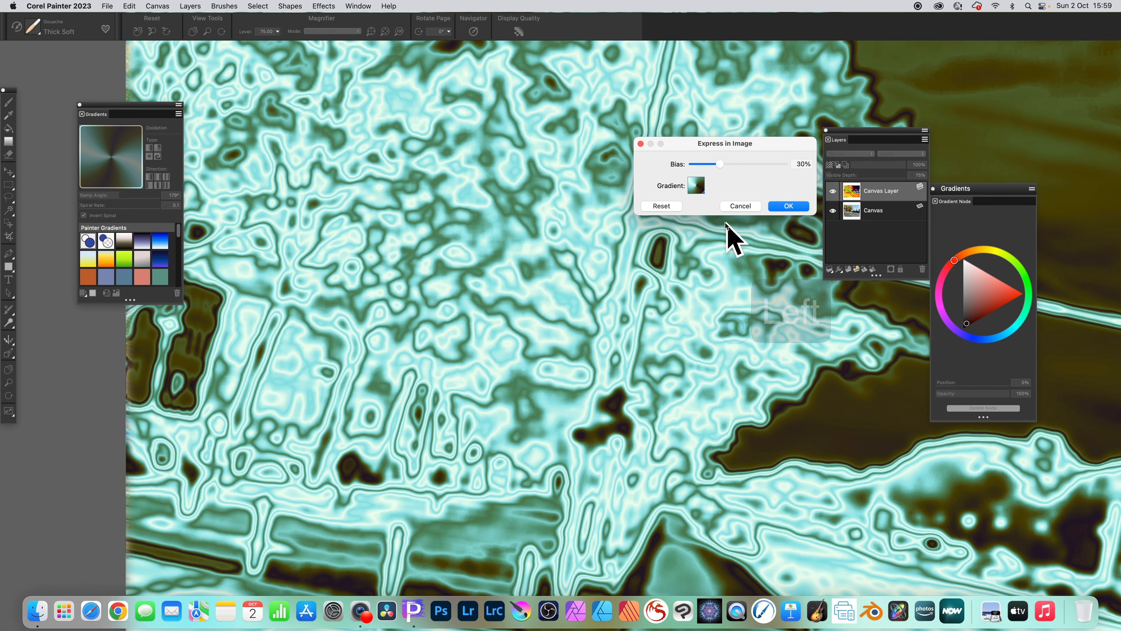
{"action": "left_click", "coordinate": [705, 192]}
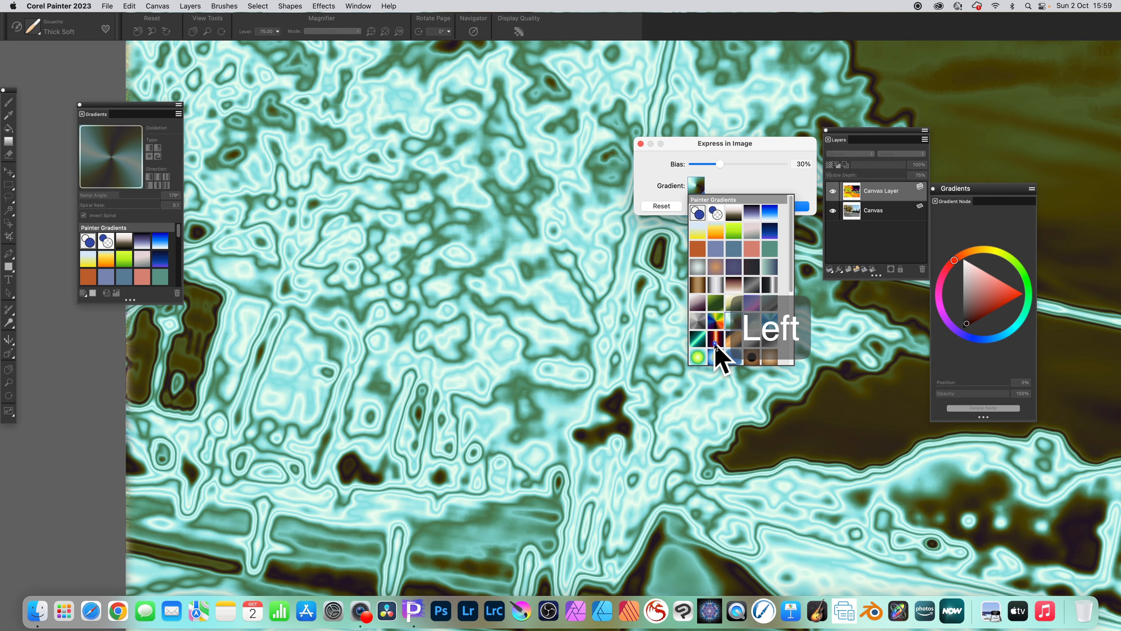
{"action": "left_click", "coordinate": [716, 340]}
{"action": "left_click_drag", "start_coordinate": [727, 164], "coordinate": [765, 164]}
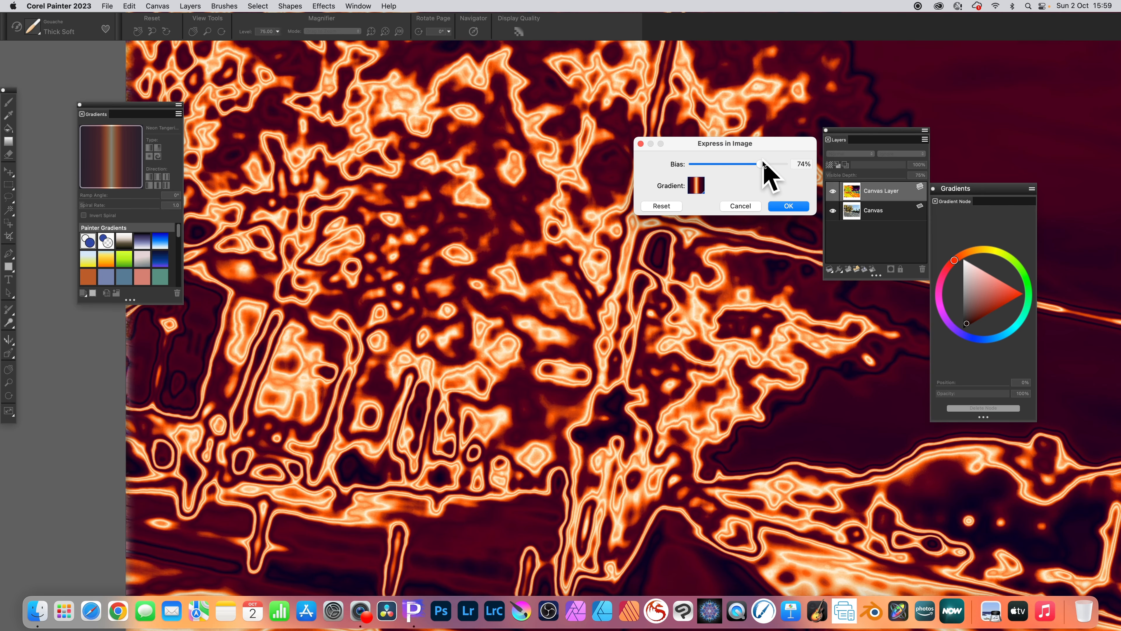
Step: Try the Copper gradient, choose Aquatic Neon instead with the bias at 90%, and apply Express in Image
{"action": "left_click", "coordinate": [698, 194]}
{"action": "scroll", "coordinate": [723, 313], "scroll_direction": "down", "scroll_amount": 5}
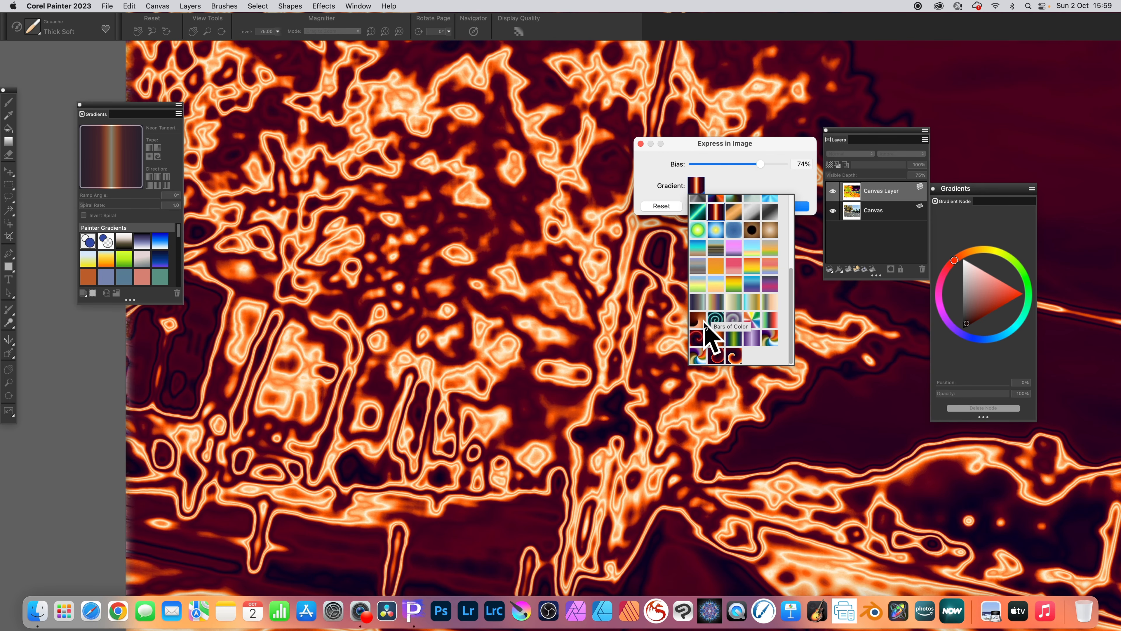
{"action": "left_click", "coordinate": [702, 321]}
{"action": "left_click", "coordinate": [703, 191]}
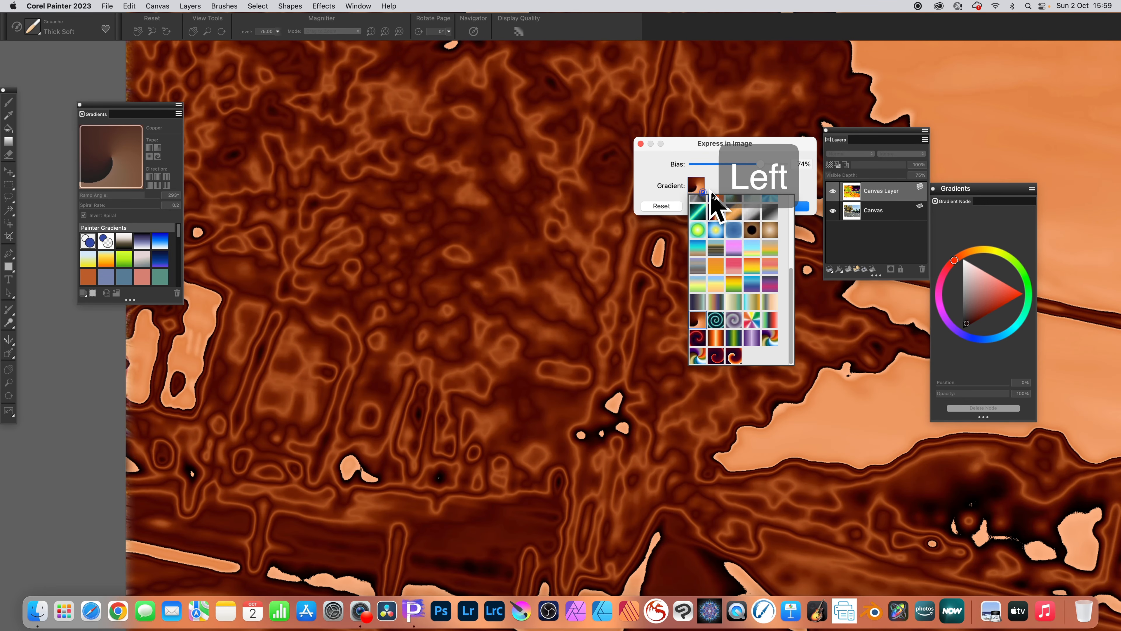
{"action": "left_click", "coordinate": [715, 320]}
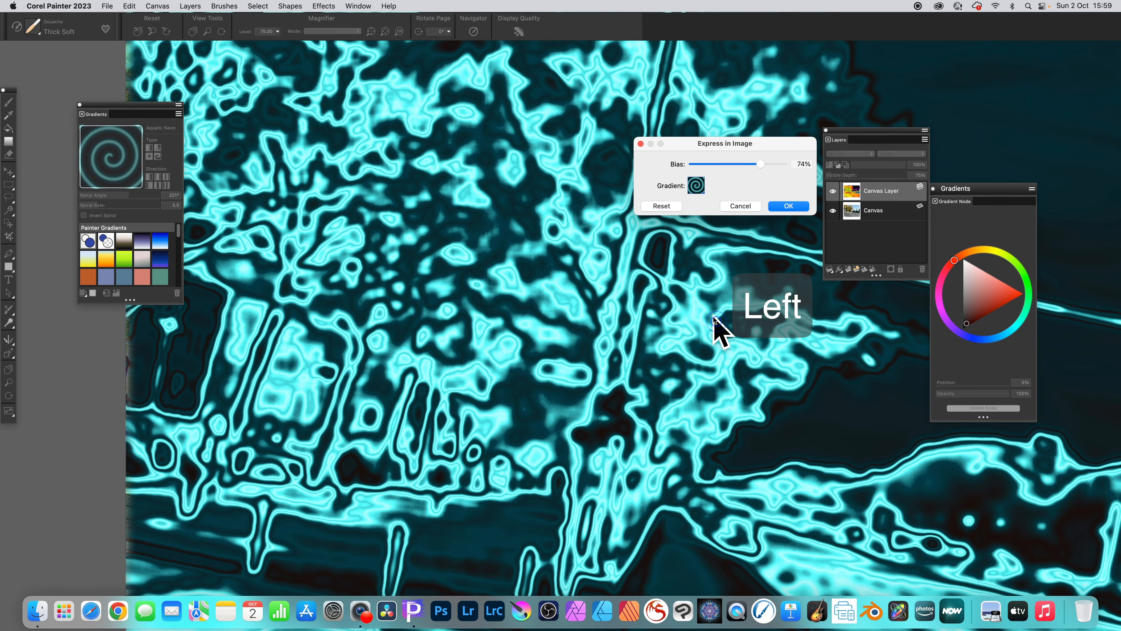
{"action": "mouse_move", "coordinate": [754, 165]}
{"action": "left_mouse_down"}
{"action": "mouse_move", "coordinate": [739, 164]}
{"action": "mouse_move", "coordinate": [775, 165]}
{"action": "left_mouse_up"}
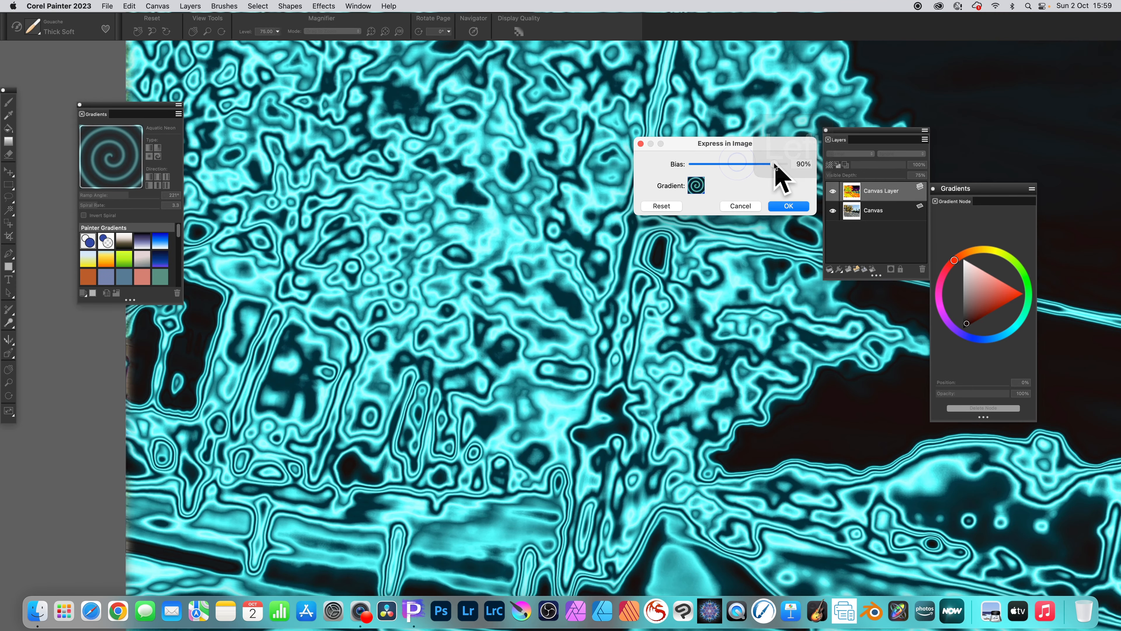
{"action": "left_click", "coordinate": [788, 206]}
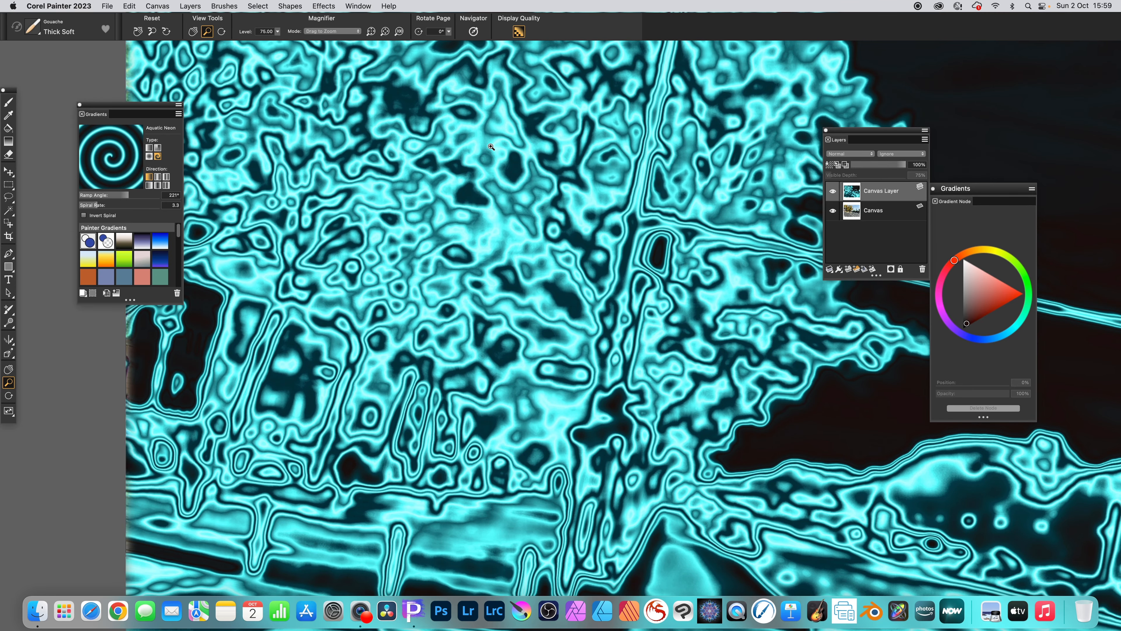
Step: Try the Multiply, Screen and Difference blend modes on the Canvas Layer, and return it to Normal
{"action": "left_click", "coordinate": [845, 155]}
{"action": "left_click", "coordinate": [843, 179]}
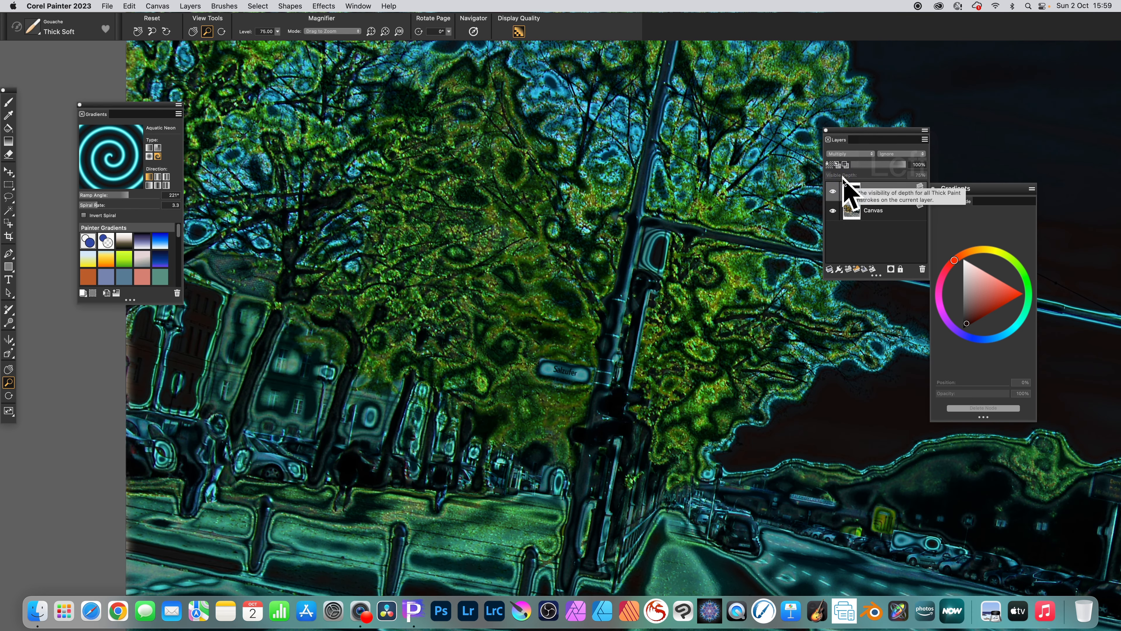
{"action": "left_click", "coordinate": [851, 155]}
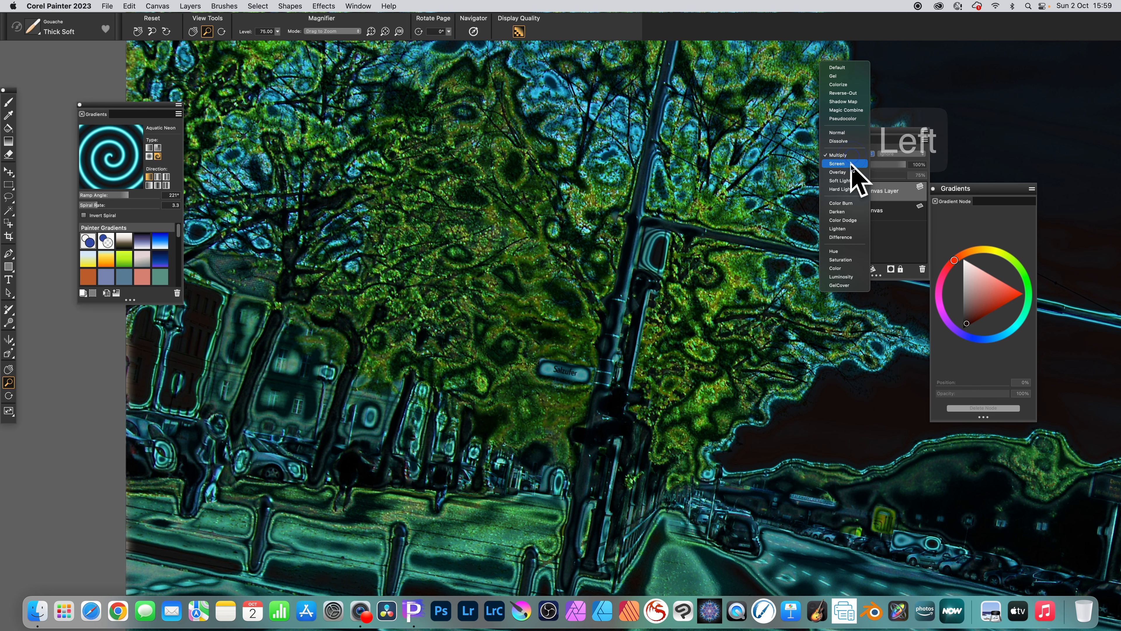
{"action": "left_click", "coordinate": [854, 165]}
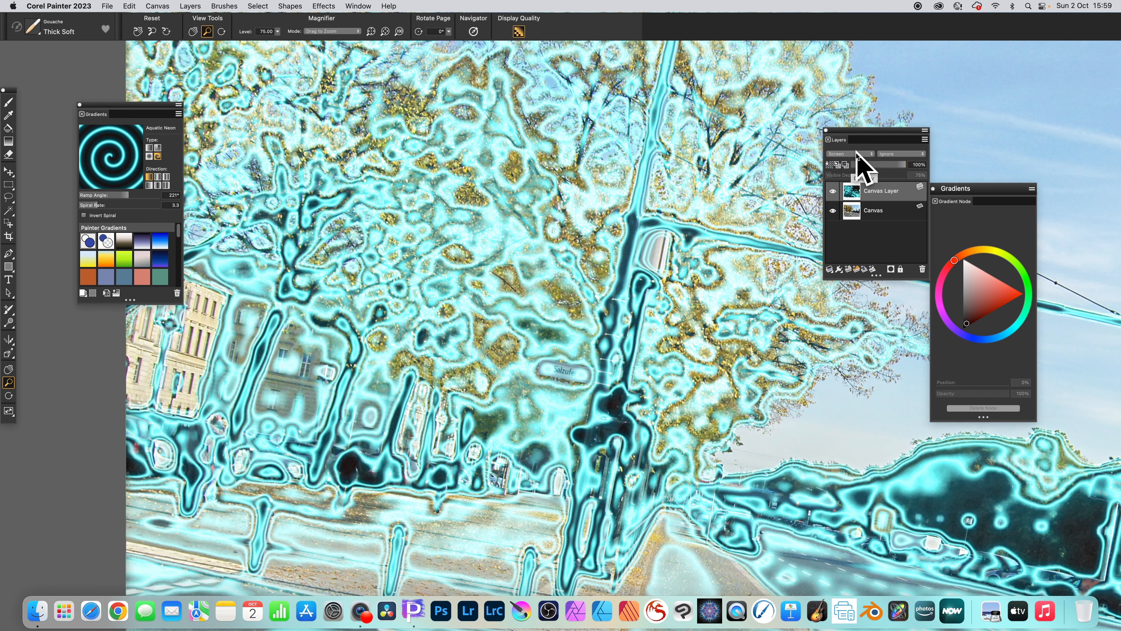
{"action": "left_click", "coordinate": [856, 153]}
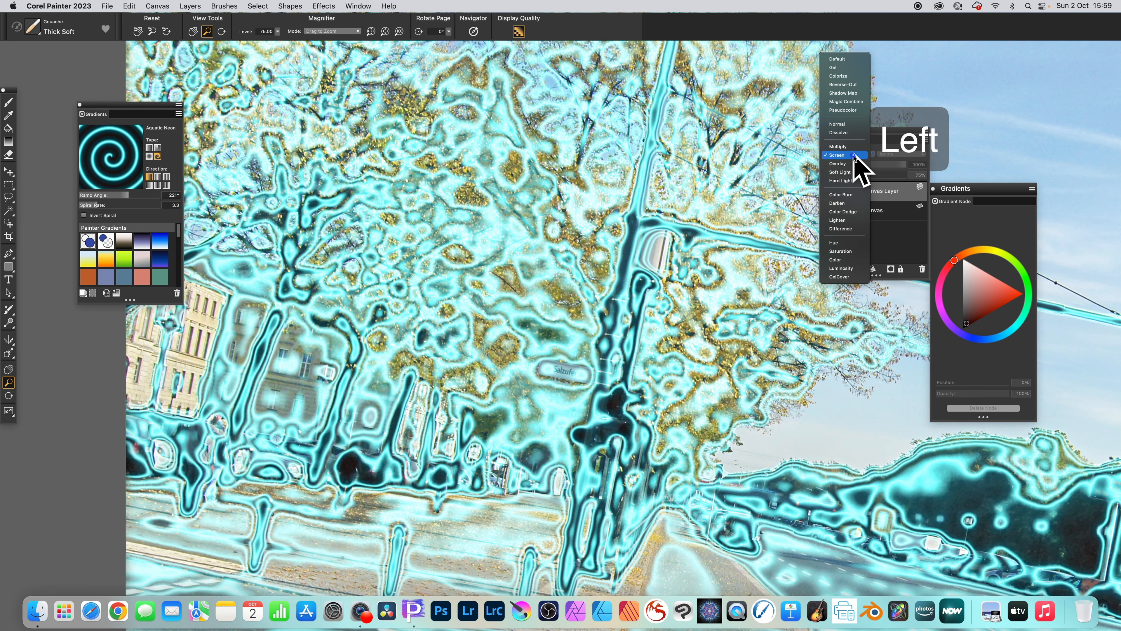
{"action": "left_click", "coordinate": [844, 229]}
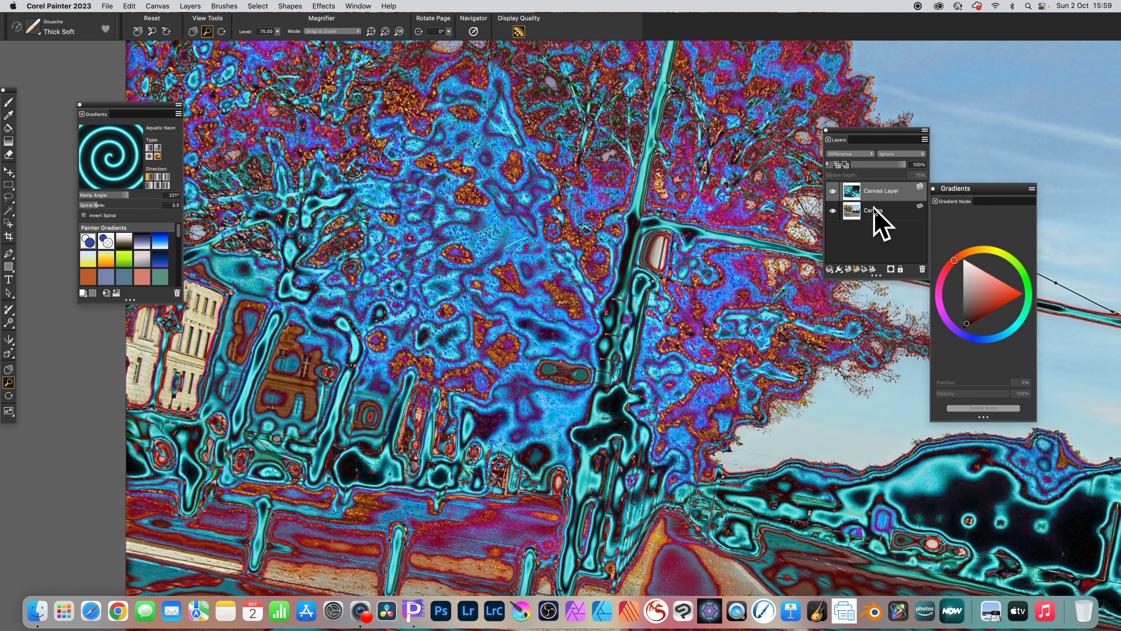
{"action": "left_click", "coordinate": [849, 154]}
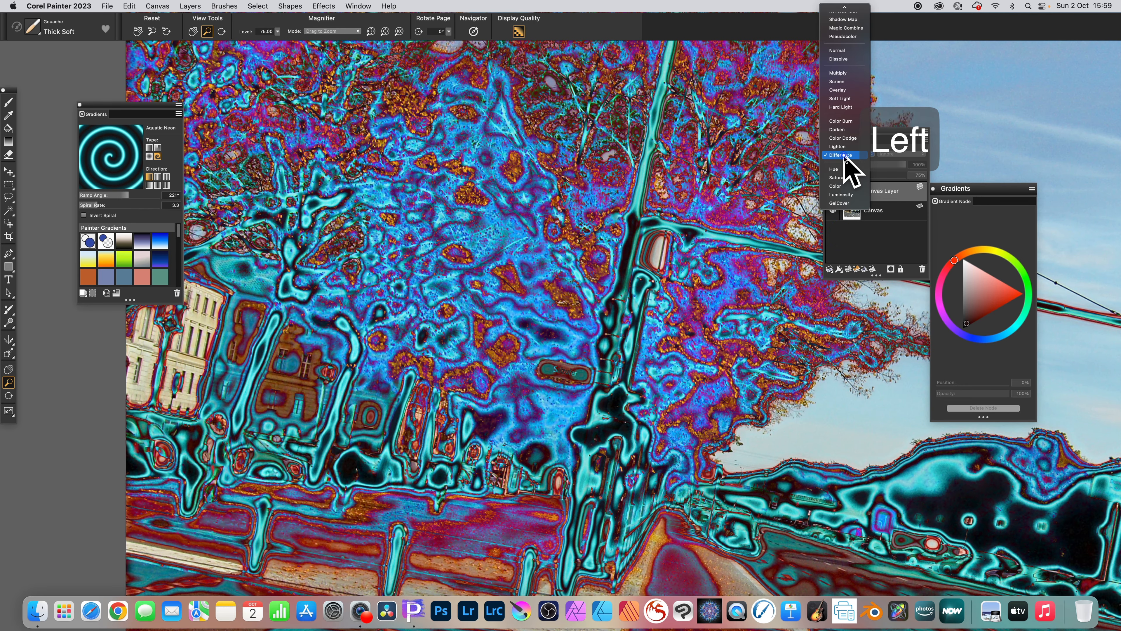
{"action": "left_click", "coordinate": [848, 51]}
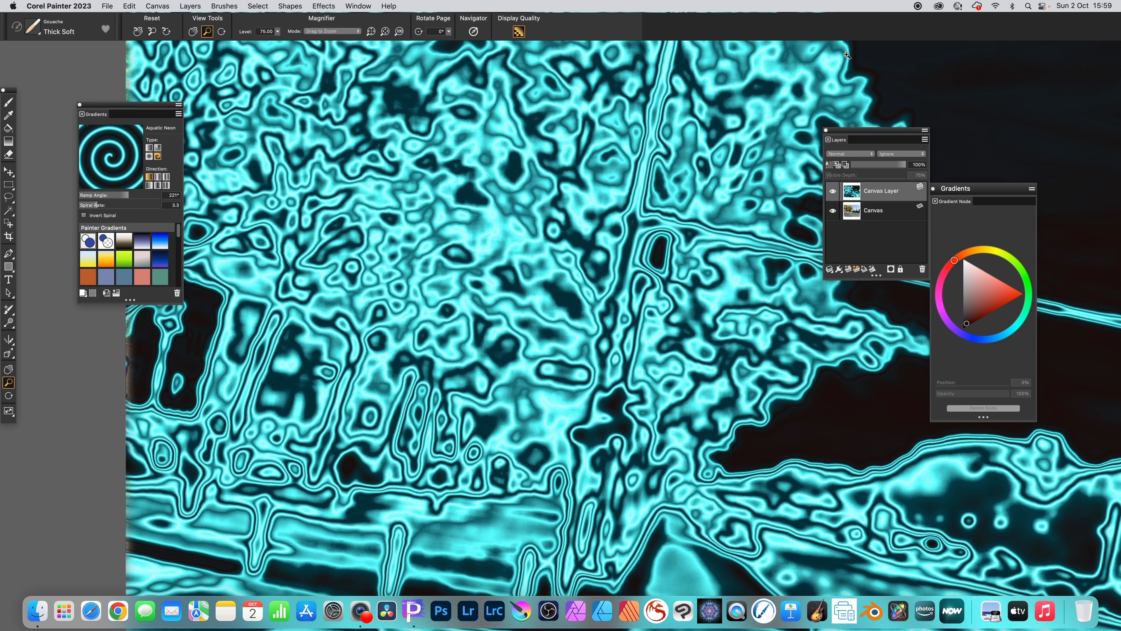
Step: Apply Express in Image to the Canvas Layer again with the Bars of Color gradient and a 41% bias
{"action": "left_click", "coordinate": [179, 114]}
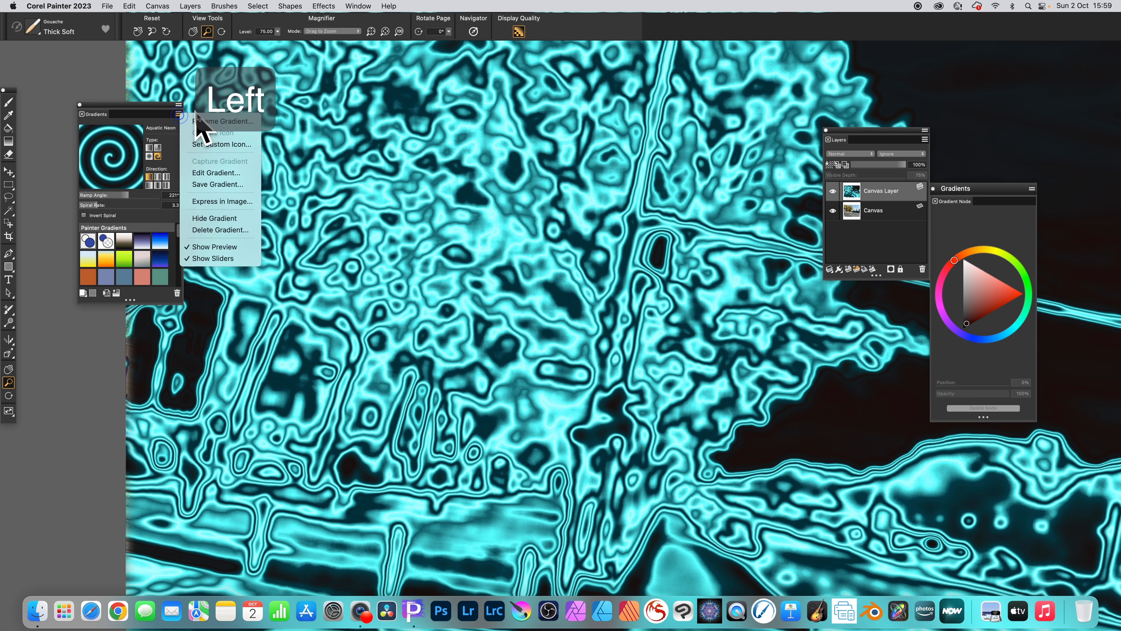
{"action": "left_click", "coordinate": [225, 202]}
{"action": "mouse_move", "coordinate": [523, 143]}
{"action": "left_mouse_down"}
{"action": "mouse_move", "coordinate": [675, 152]}
{"action": "mouse_move", "coordinate": [732, 172]}
{"action": "mouse_move", "coordinate": [691, 168]}
{"action": "mouse_move", "coordinate": [714, 168]}
{"action": "left_mouse_up"}
{"action": "left_click", "coordinate": [688, 190]}
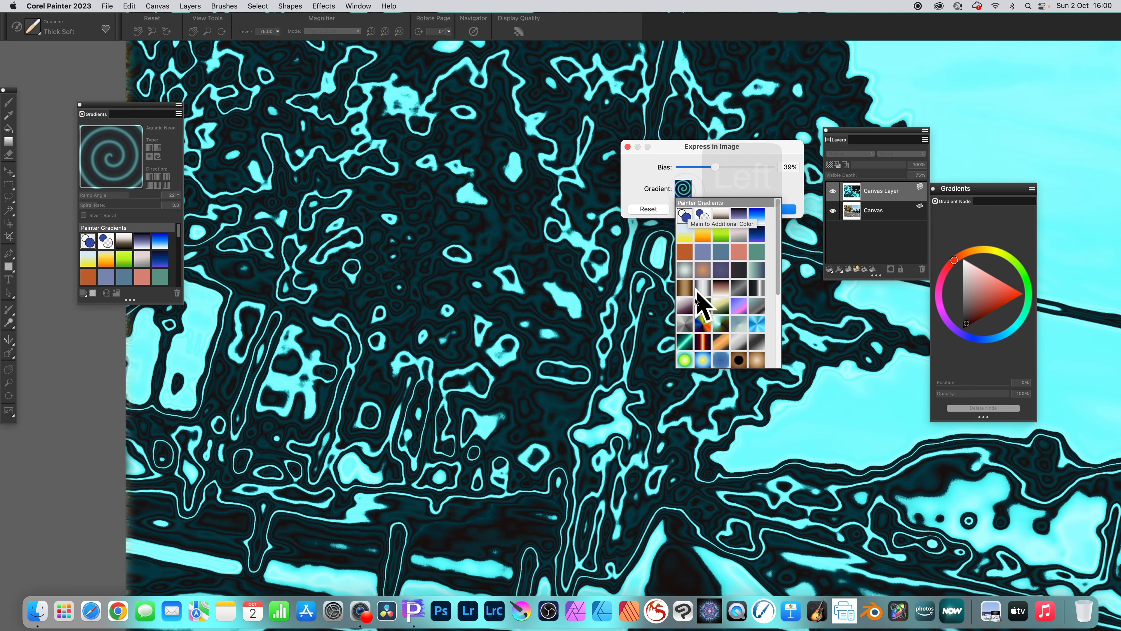
{"action": "left_click", "coordinate": [704, 324]}
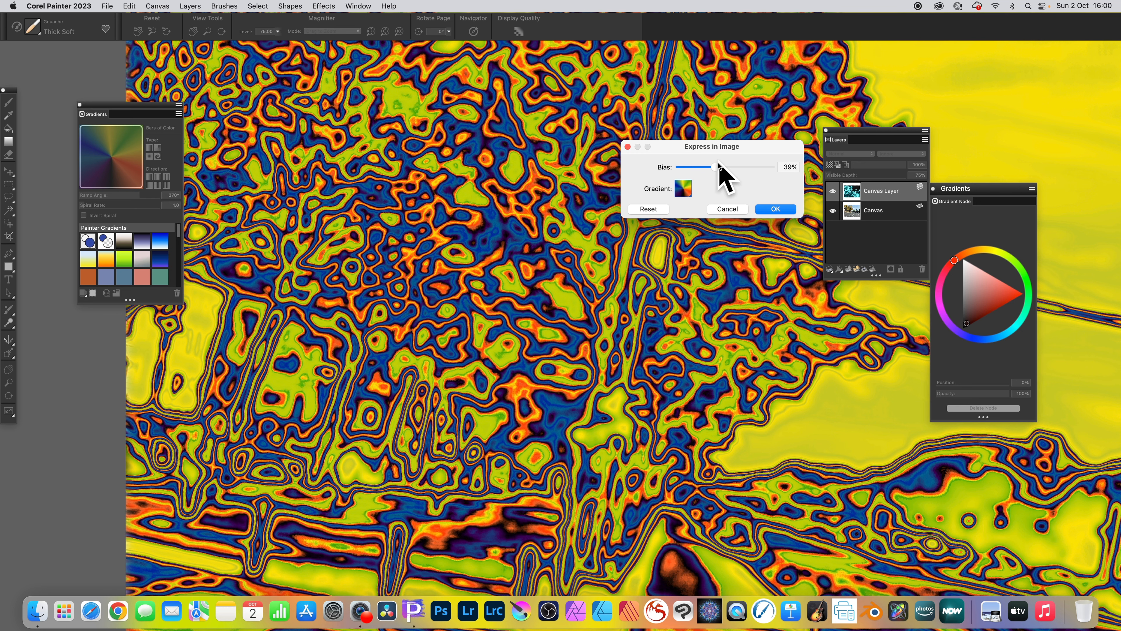
{"action": "left_click_drag", "start_coordinate": [715, 167], "coordinate": [720, 167]}
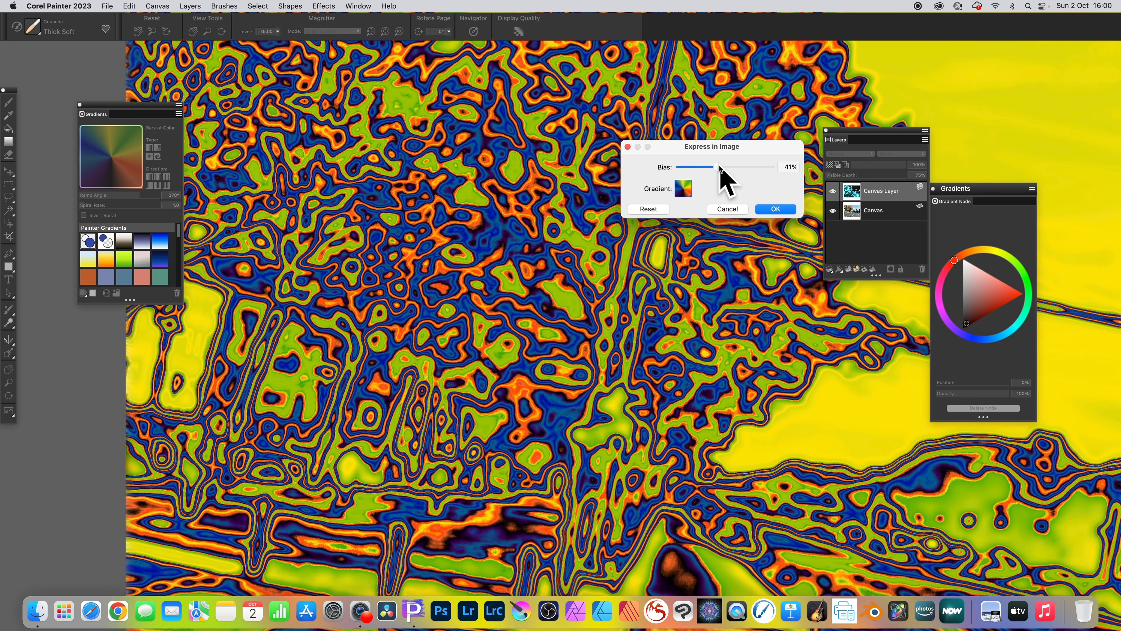
{"action": "left_click", "coordinate": [776, 209]}
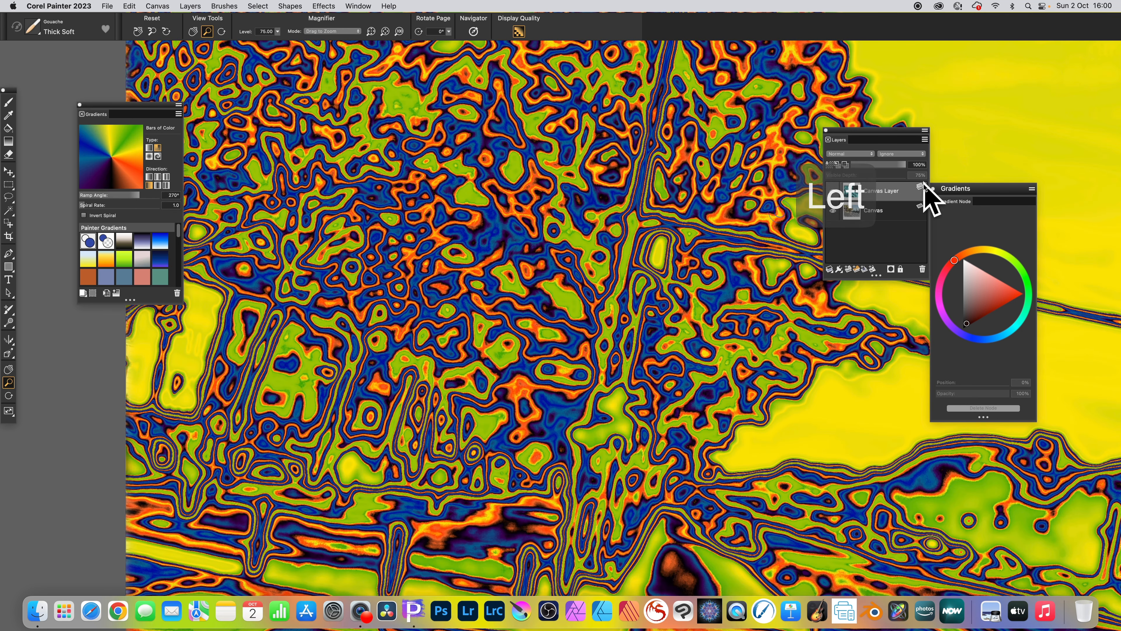
Step: Try the Overlay blend mode on the Canvas Layer and set it back to Normal
{"action": "left_click", "coordinate": [858, 155]}
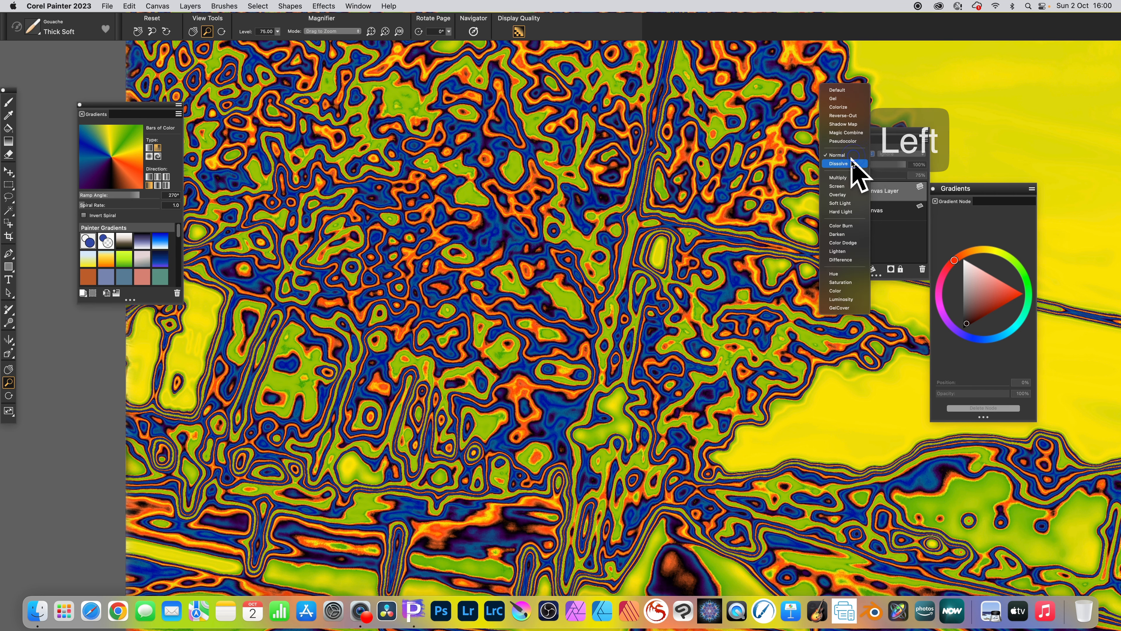
{"action": "left_click", "coordinate": [852, 196]}
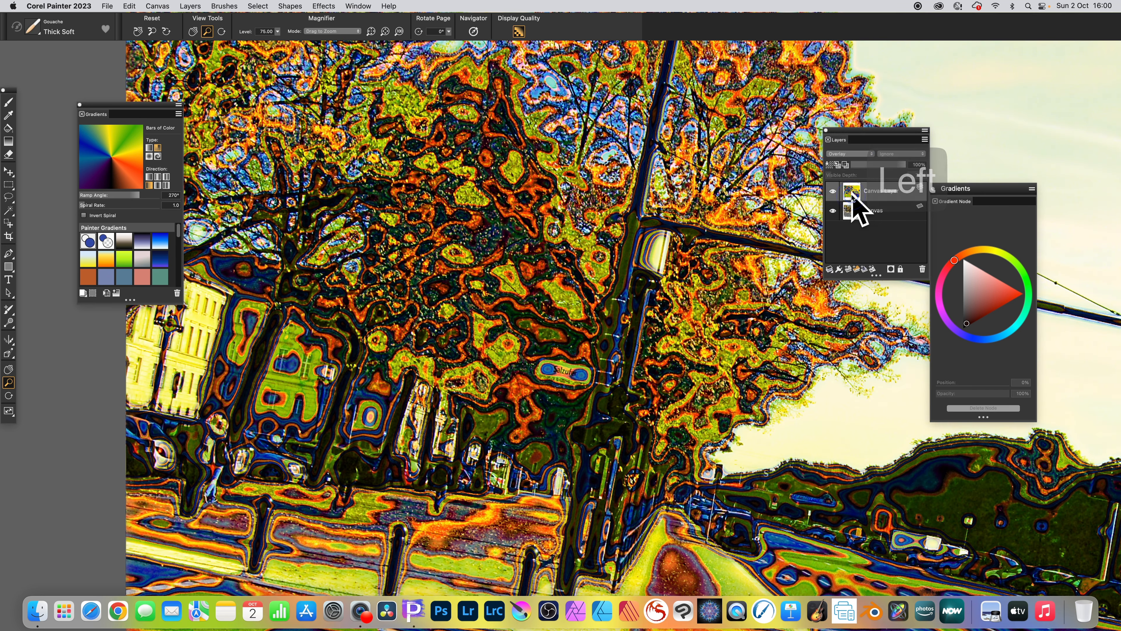
{"action": "left_click", "coordinate": [851, 154]}
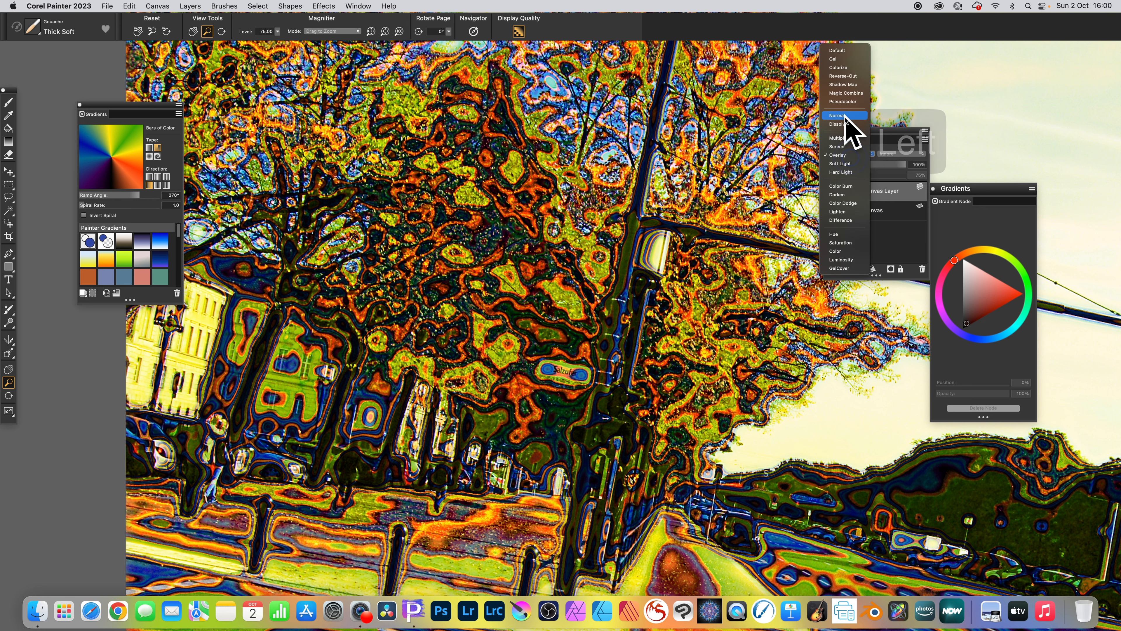
{"action": "left_click", "coordinate": [846, 130]}
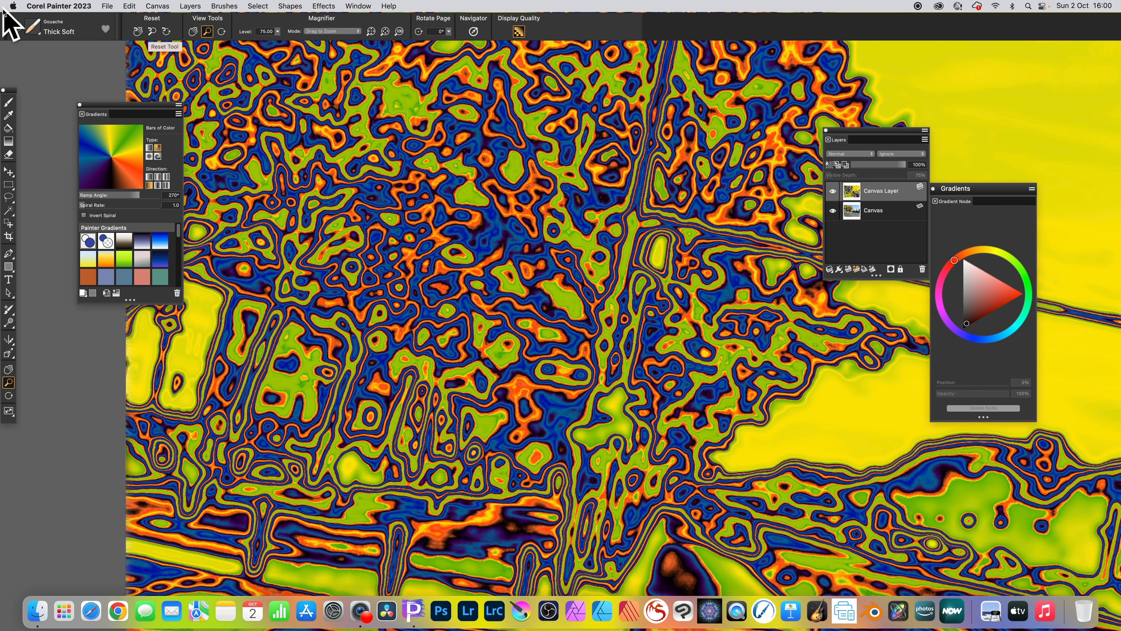
Step: Merge the Canvas Layer into the canvas with Drop All
{"action": "left_click", "coordinate": [190, 6]}
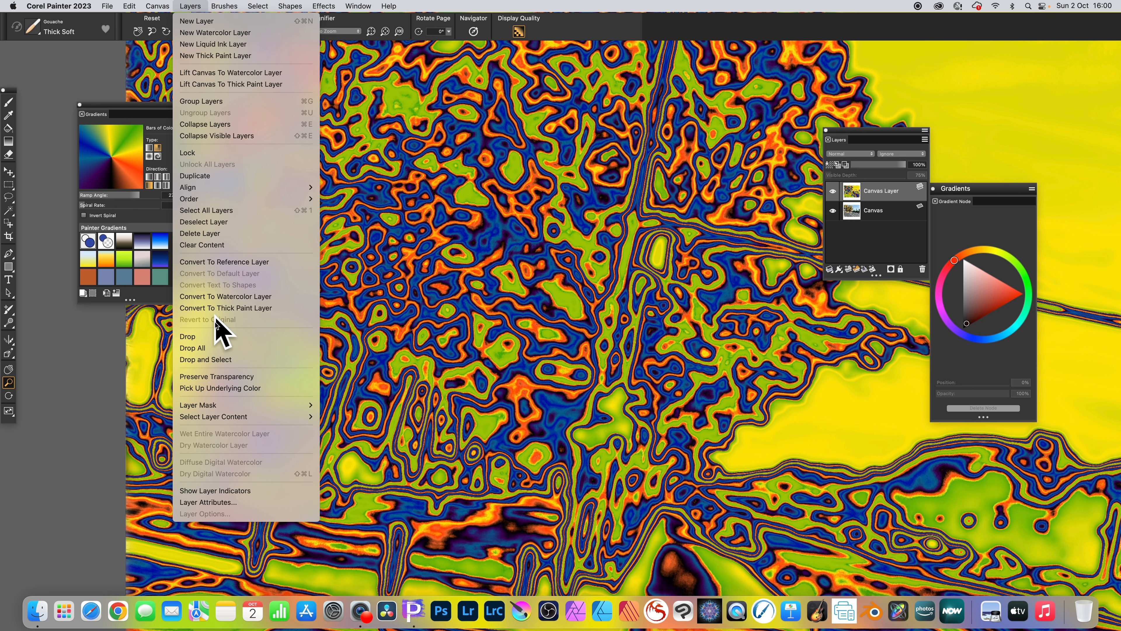
{"action": "left_click", "coordinate": [210, 349]}
{"action": "scroll", "coordinate": [332, 370], "scroll_direction": "down", "scroll_amount": 3}
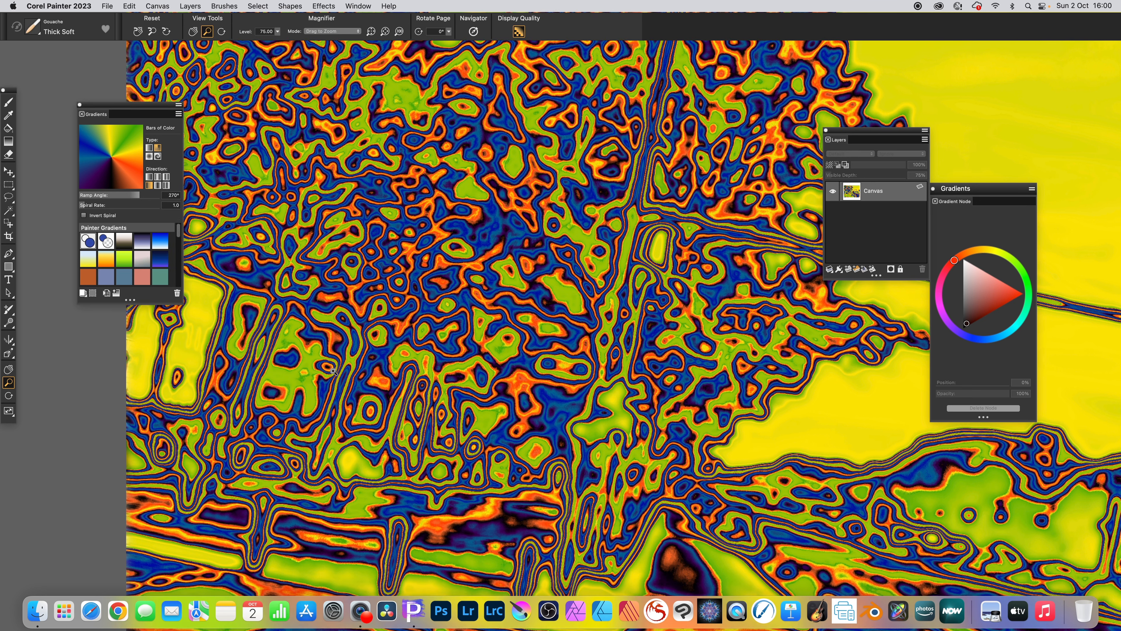
{"action": "scroll", "coordinate": [332, 369], "scroll_direction": "left", "scroll_amount": 1}
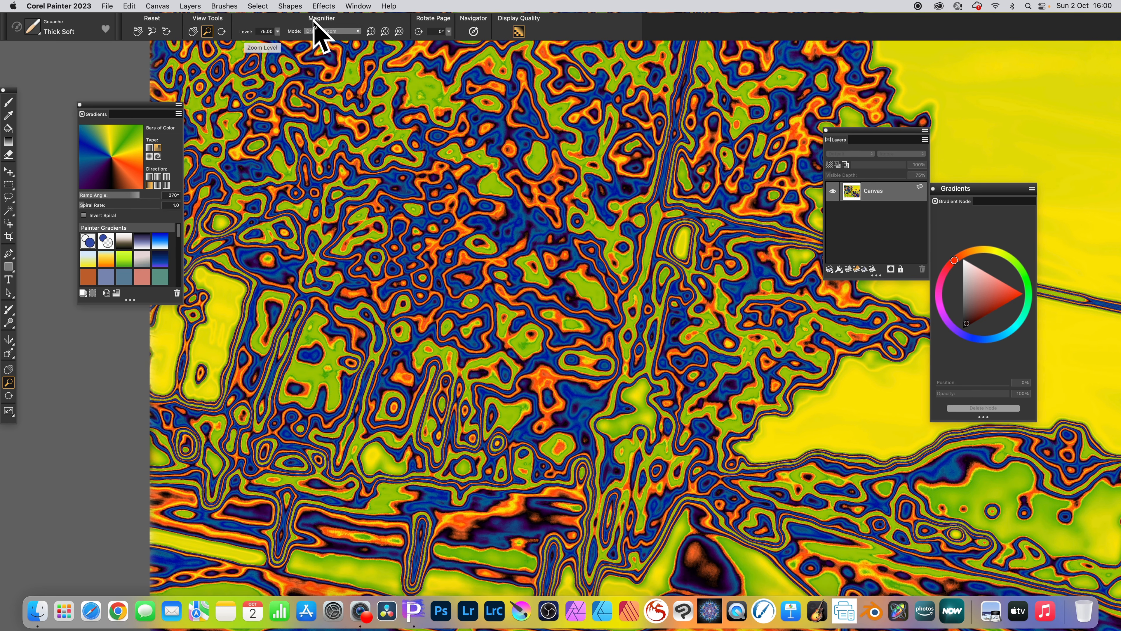
Step: Open Apply Surface Texture, set it to use Image Luminance, and move the dialog aside
{"action": "left_click", "coordinate": [329, 6]}
{"action": "mouse_move", "coordinate": [336, 62]}
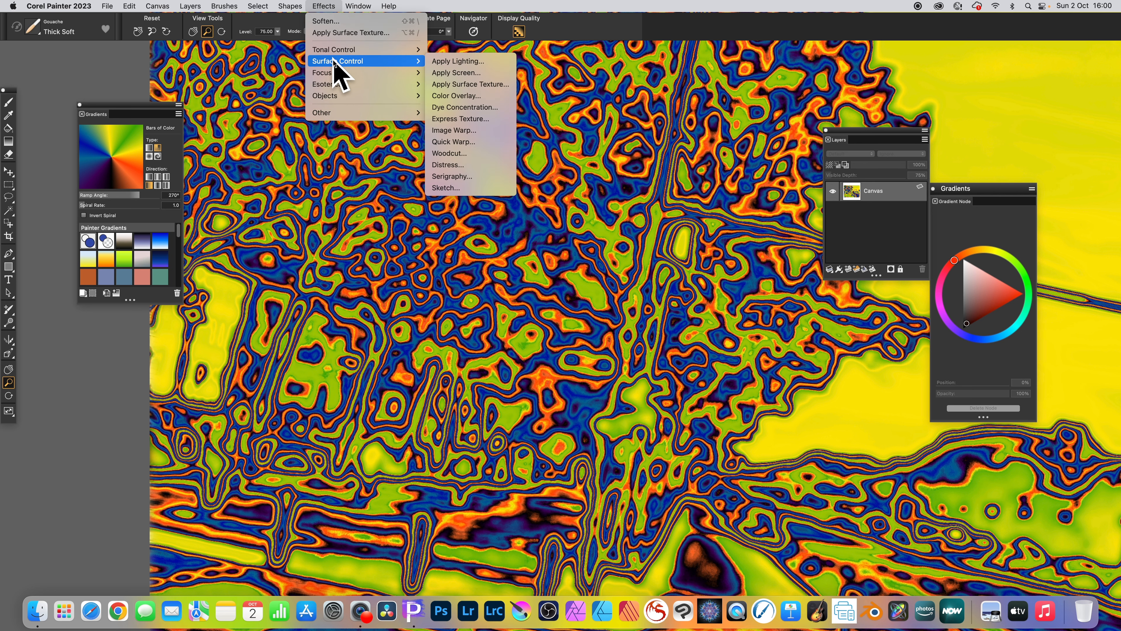
{"action": "left_click", "coordinate": [491, 85]}
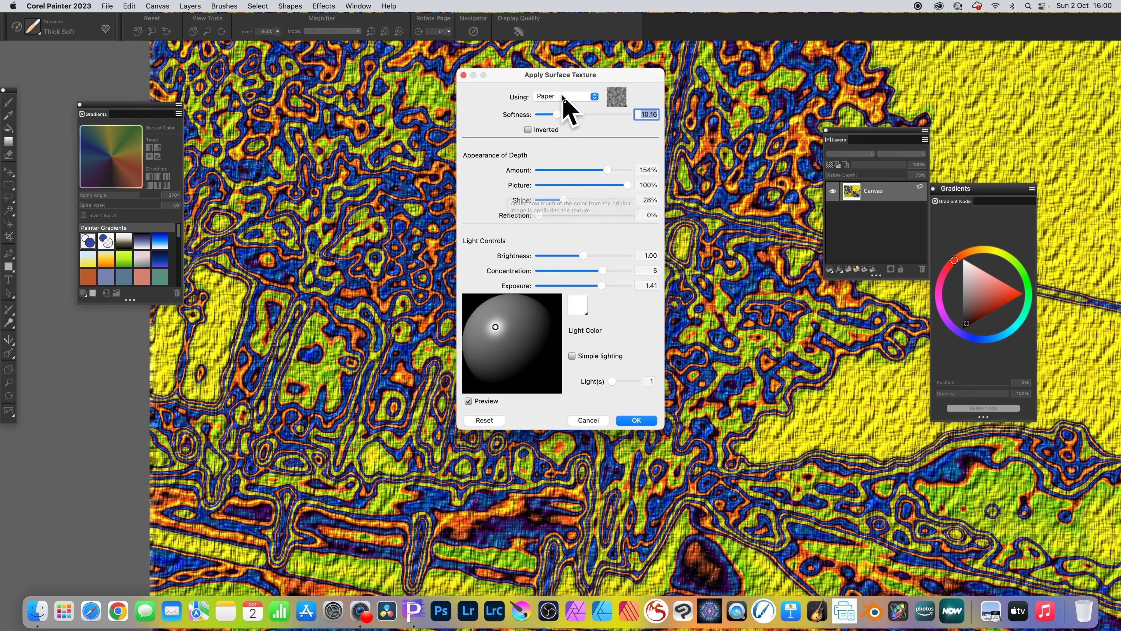
{"action": "left_click", "coordinate": [564, 96]}
{"action": "left_click", "coordinate": [563, 117]}
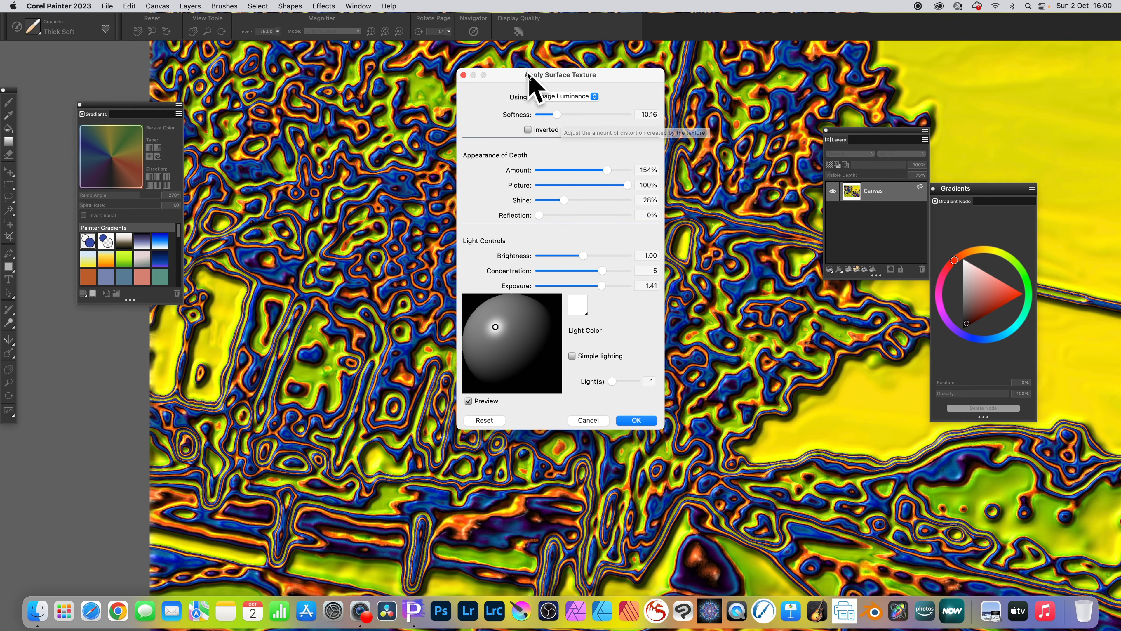
{"action": "left_click_drag", "start_coordinate": [534, 73], "coordinate": [762, 92]}
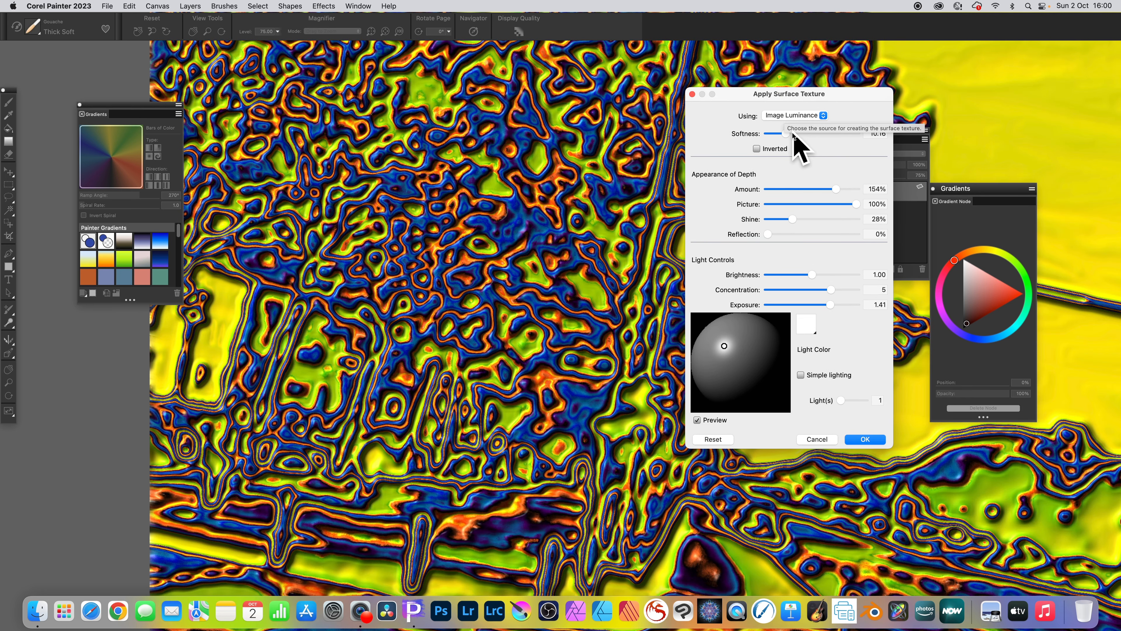
Step: Set the surface texture's softness to 11.06, shine to 31% and amount to 113%
{"action": "left_click", "coordinate": [790, 135]}
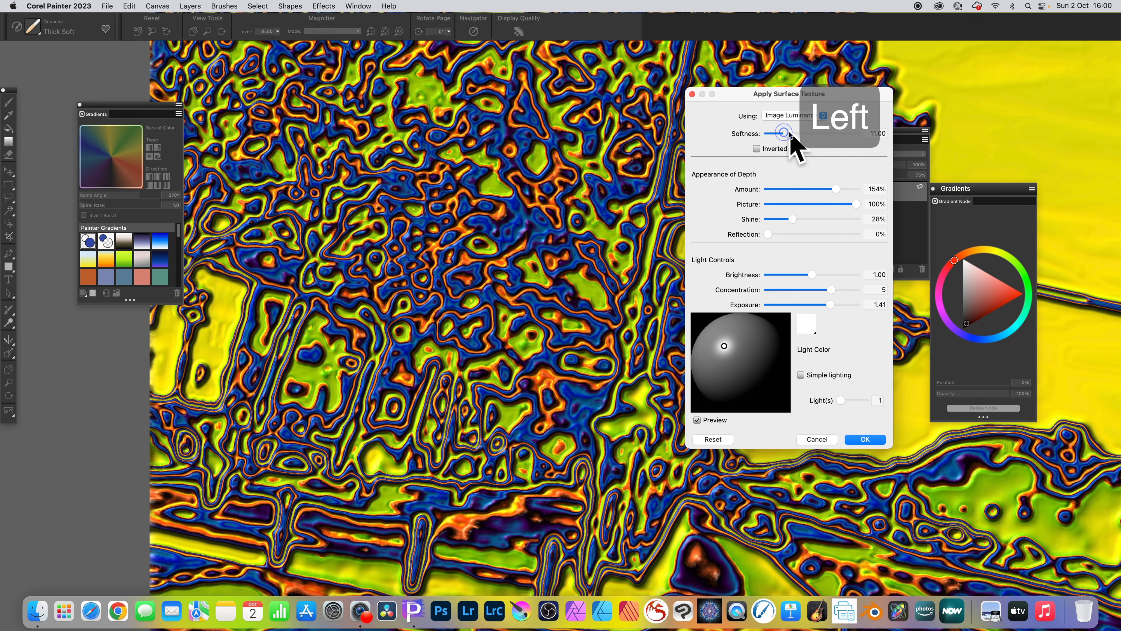
{"action": "left_click_drag", "start_coordinate": [790, 134], "coordinate": [792, 136]}
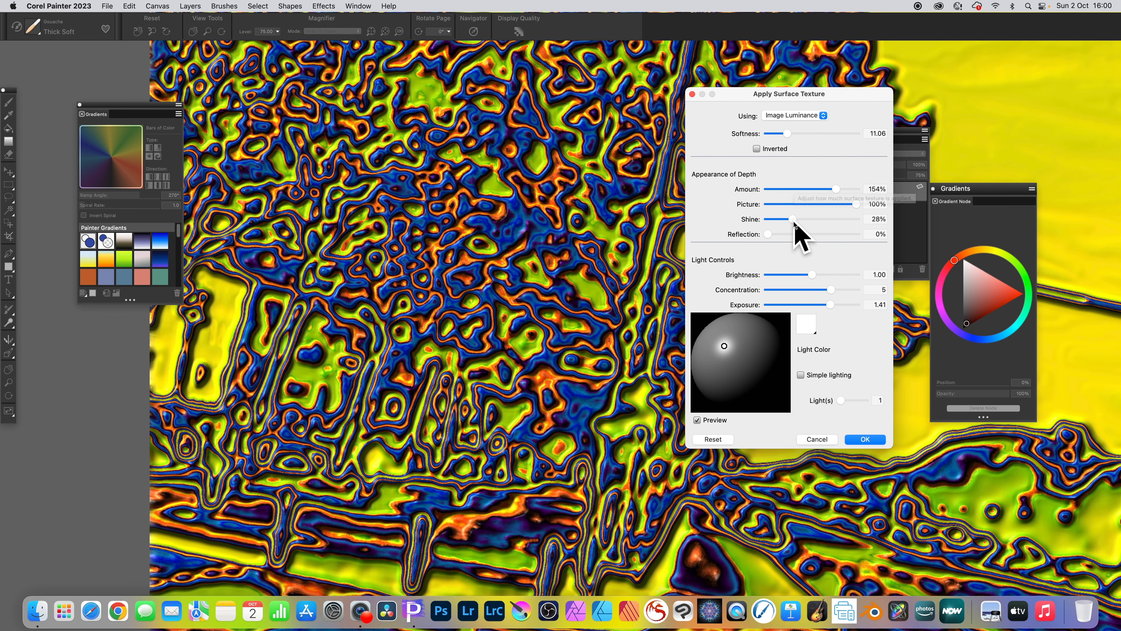
{"action": "left_click", "coordinate": [795, 220]}
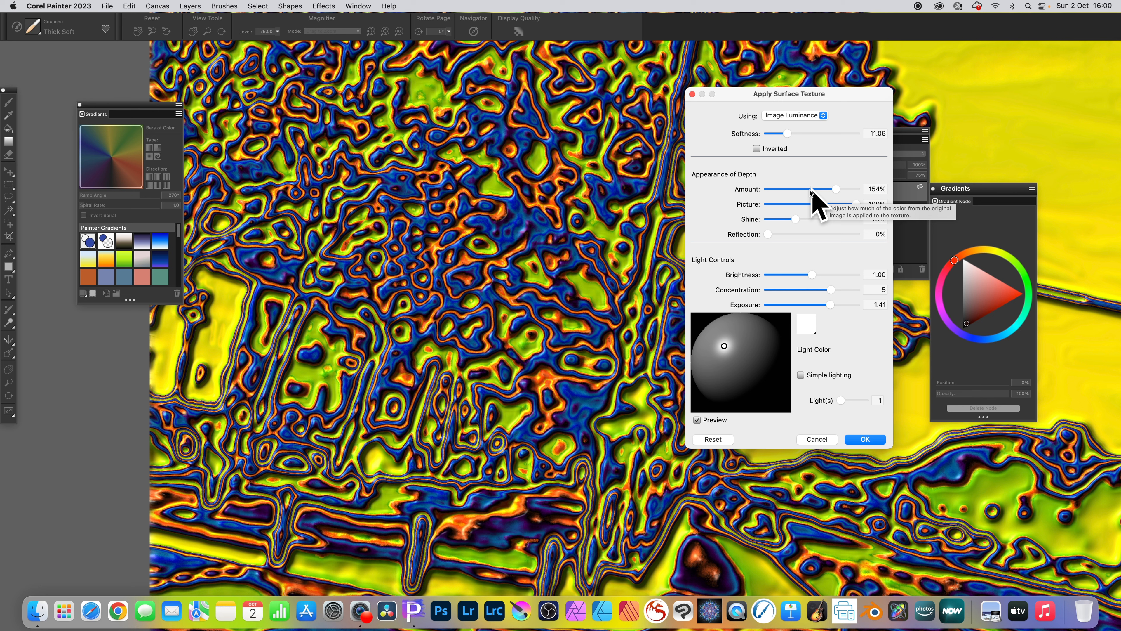
{"action": "left_click", "coordinate": [818, 189]}
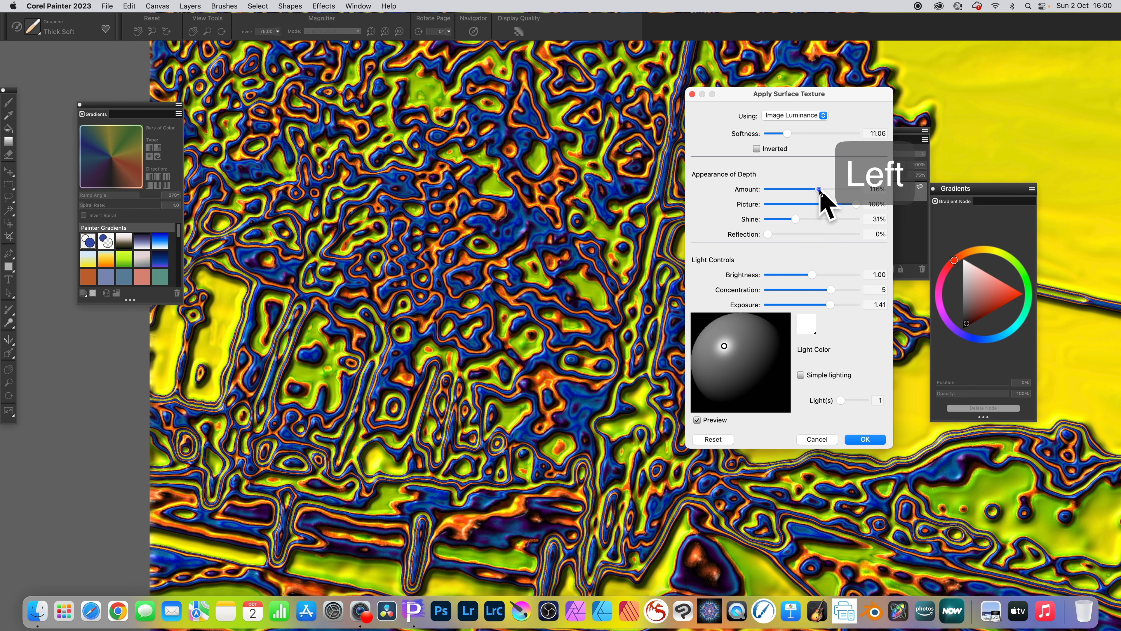
{"action": "key", "text": "Left"}
{"action": "key", "text": "Left"}
{"action": "key", "text": "Left"}
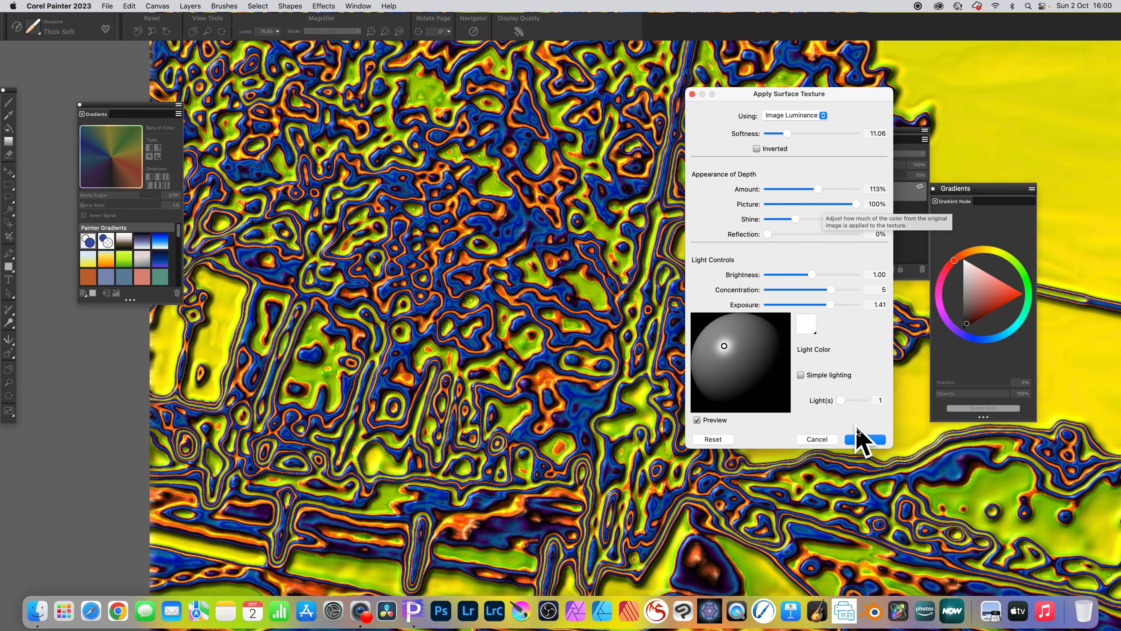